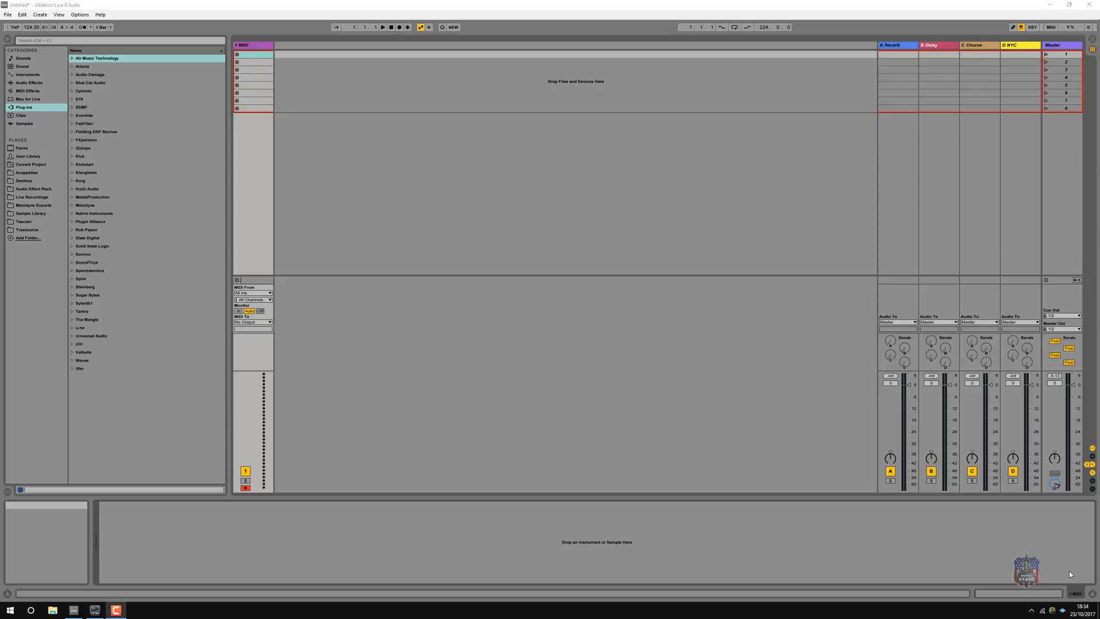
- Load the Transfuser_x64 instrument from the Air Music Technology plug-ins onto the MIDI track and move its window higher on screen
{"action": "left_click", "coordinate": [1055, 45]}
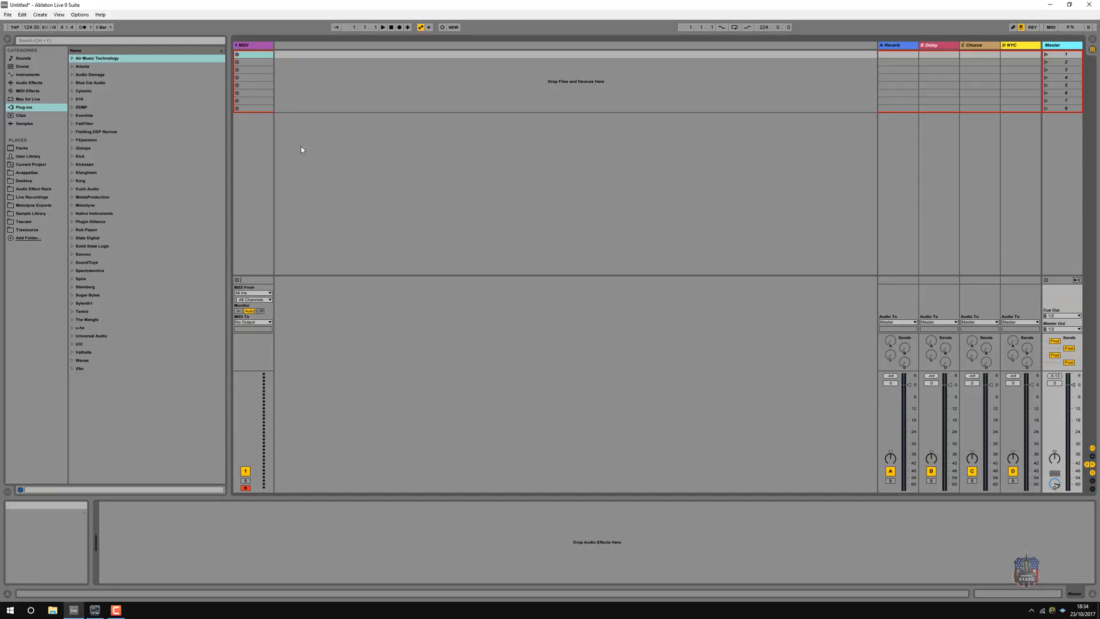
{"action": "left_click", "coordinate": [244, 46]}
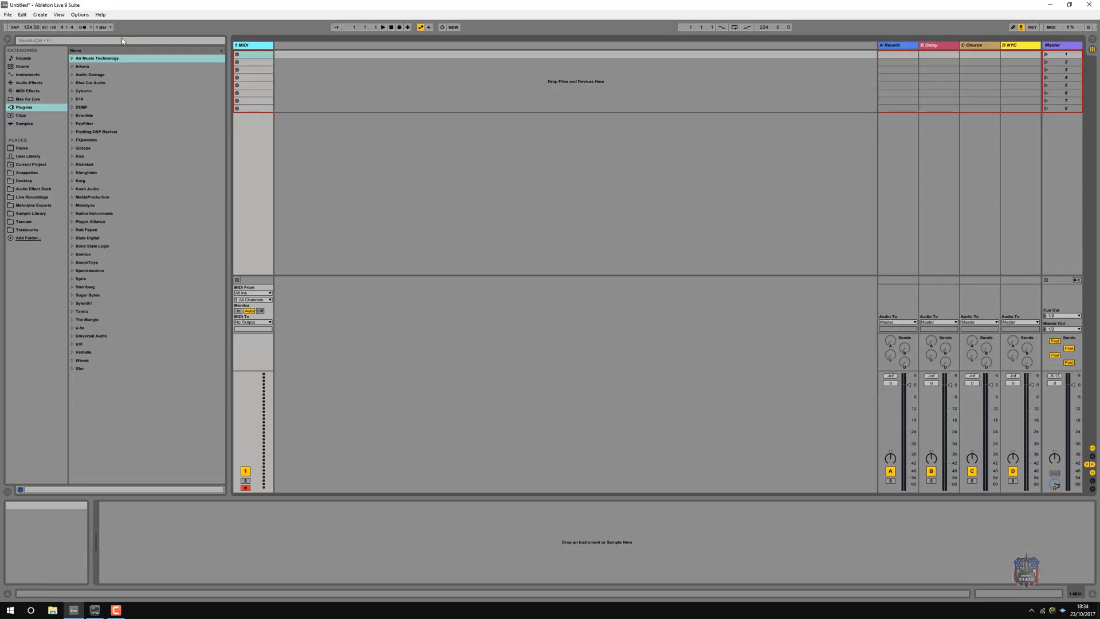
{"action": "left_click", "coordinate": [71, 58]}
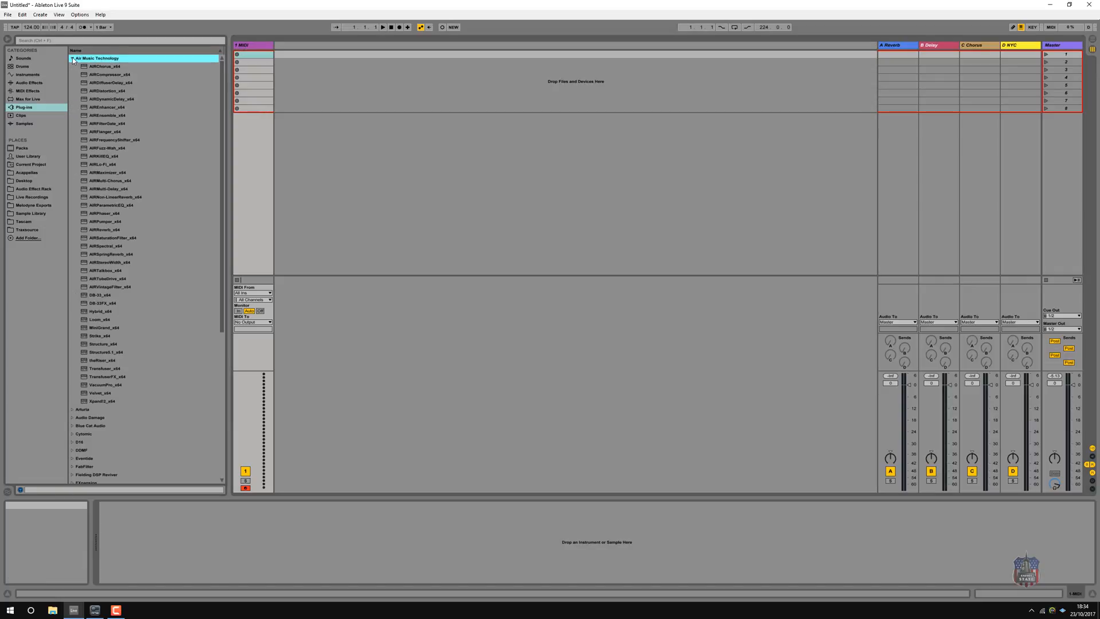
{"action": "left_click", "coordinate": [109, 369]}
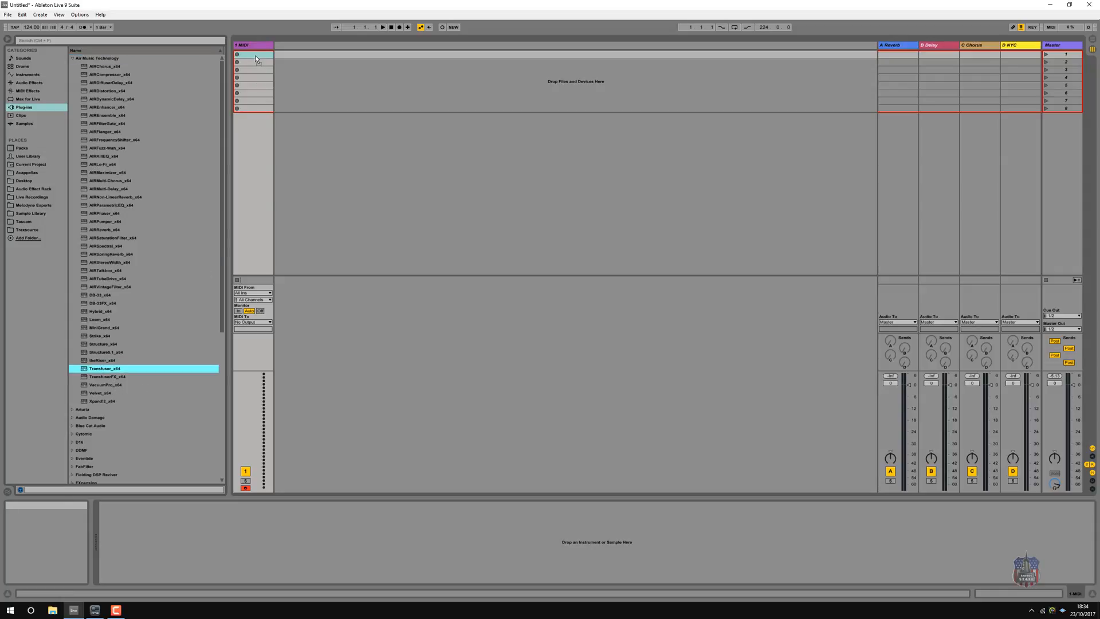
{"action": "left_click_drag", "start_coordinate": [256, 54], "coordinate": [256, 54]}
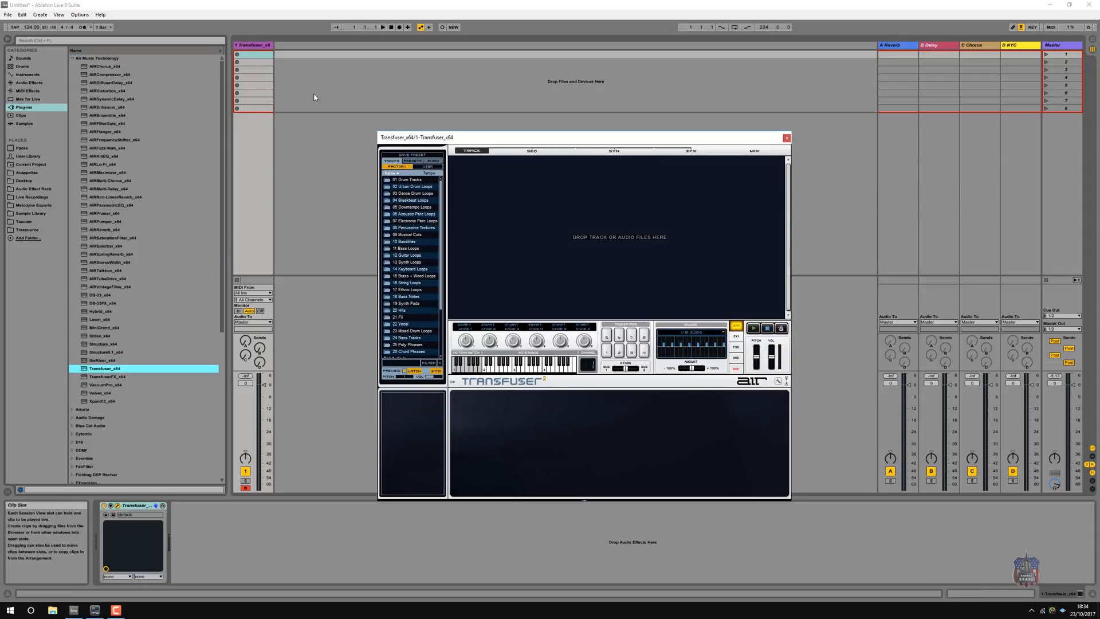
{"action": "left_click_drag", "start_coordinate": [618, 141], "coordinate": [642, 91]}
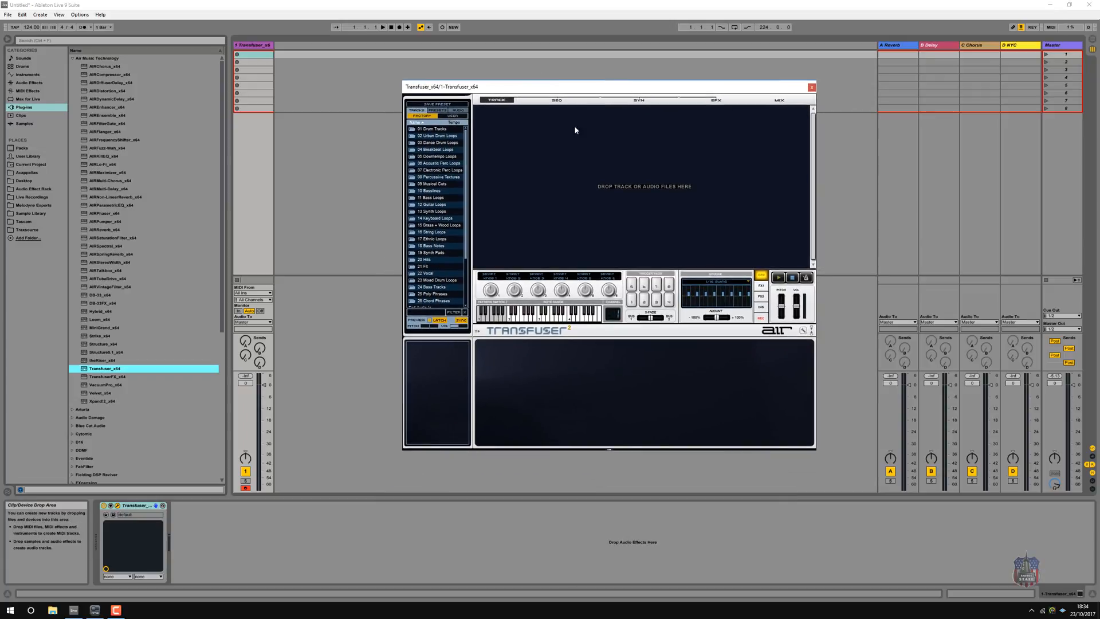
- Preview the Tech No V2 track from the factory Bass Tracks folder and add it to the Transfuser track area
{"action": "left_click_drag", "start_coordinate": [467, 164], "coordinate": [466, 225]}
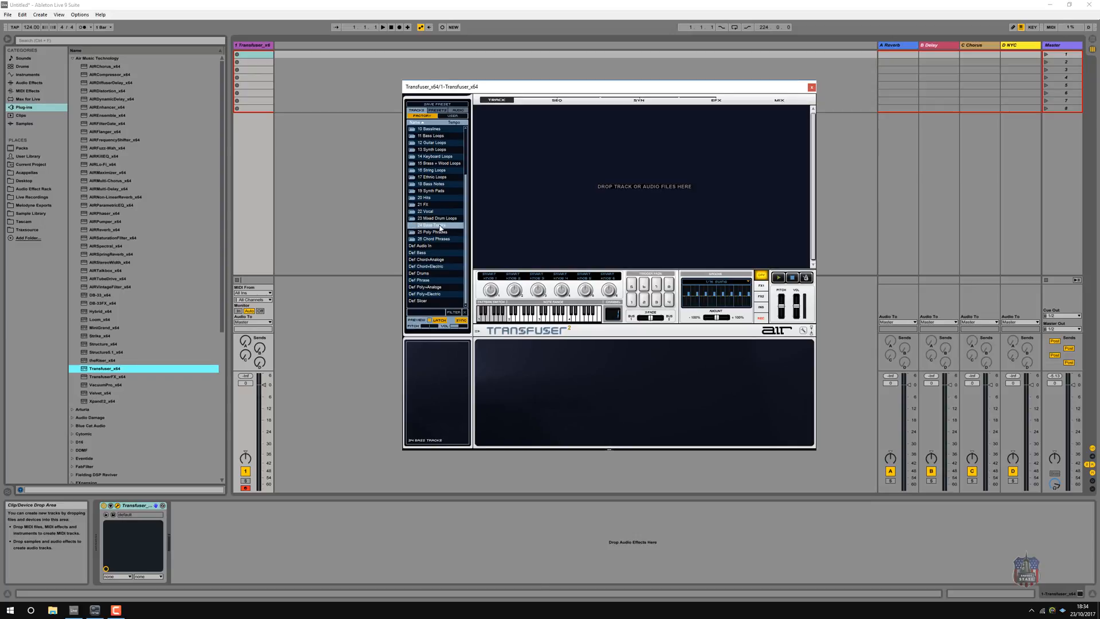
{"action": "double_click", "coordinate": [440, 226]}
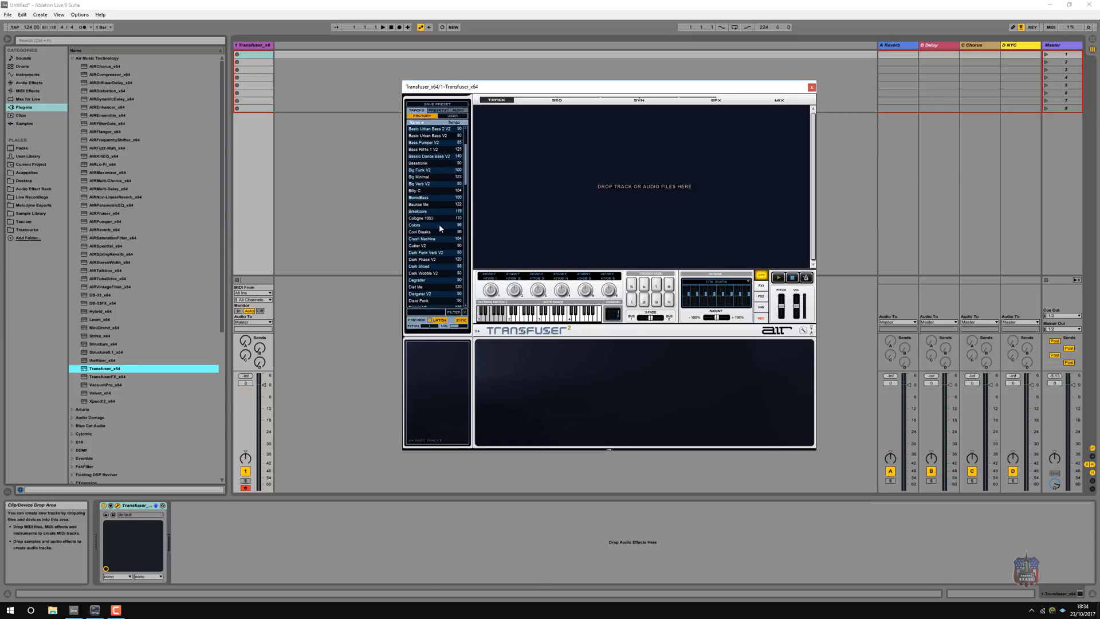
{"action": "scroll", "coordinate": [437, 226], "scroll_direction": "down", "scroll_amount": 15}
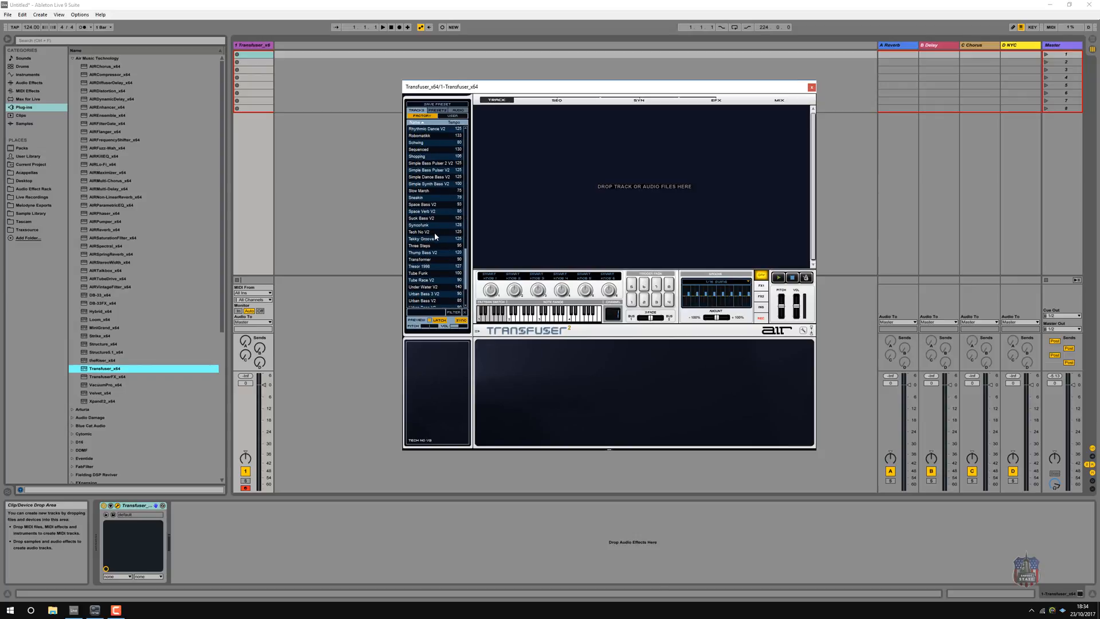
{"action": "left_click", "coordinate": [426, 233]}
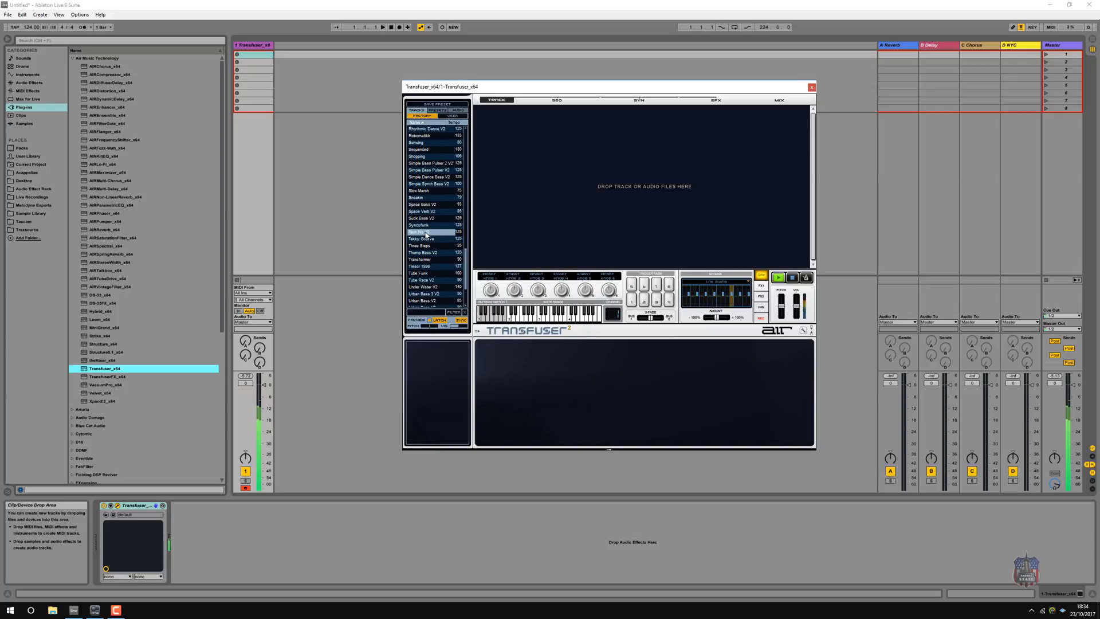
{"action": "left_click_drag", "start_coordinate": [426, 234], "coordinate": [531, 152]}
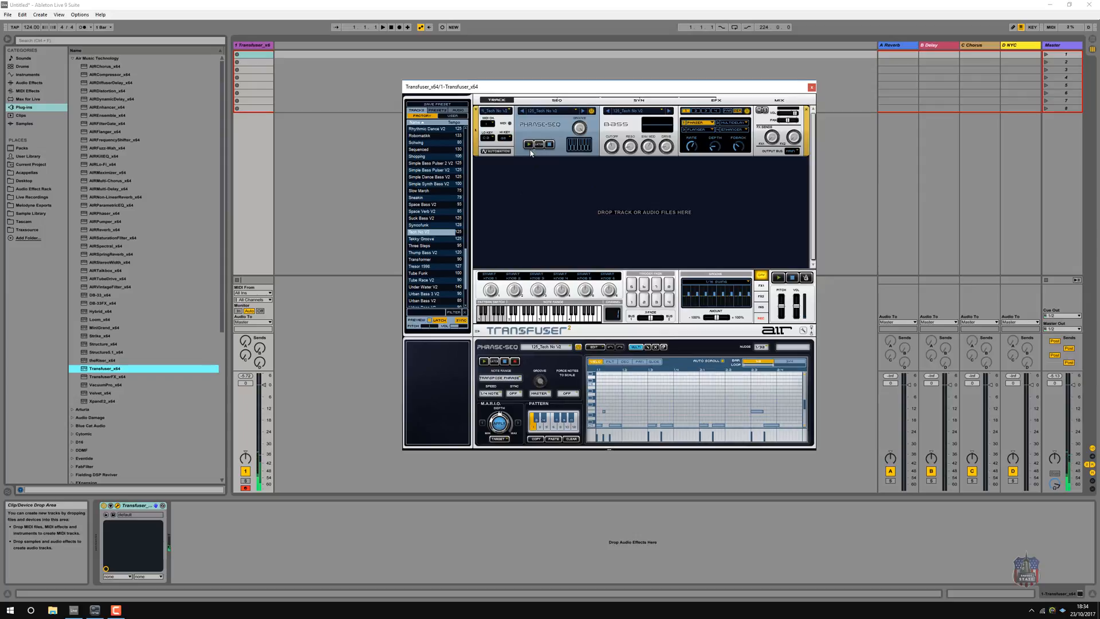
- Load the 120_Off Bass preset into the track's Bass synth module
{"action": "left_click", "coordinate": [637, 113]}
{"action": "left_click", "coordinate": [661, 112]}
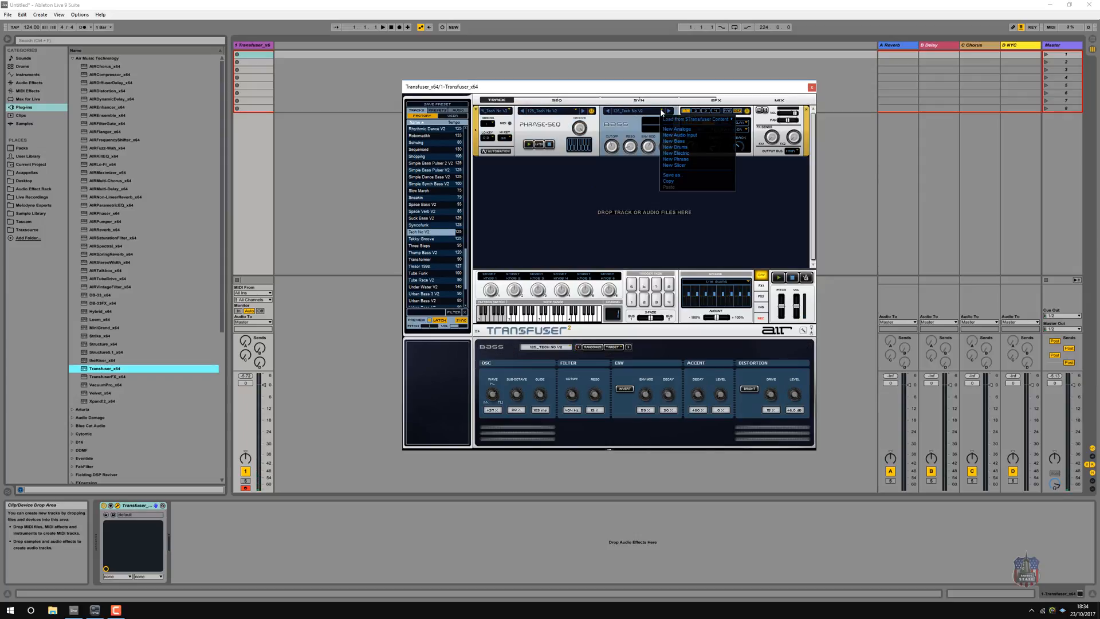
{"action": "mouse_move", "coordinate": [669, 123]}
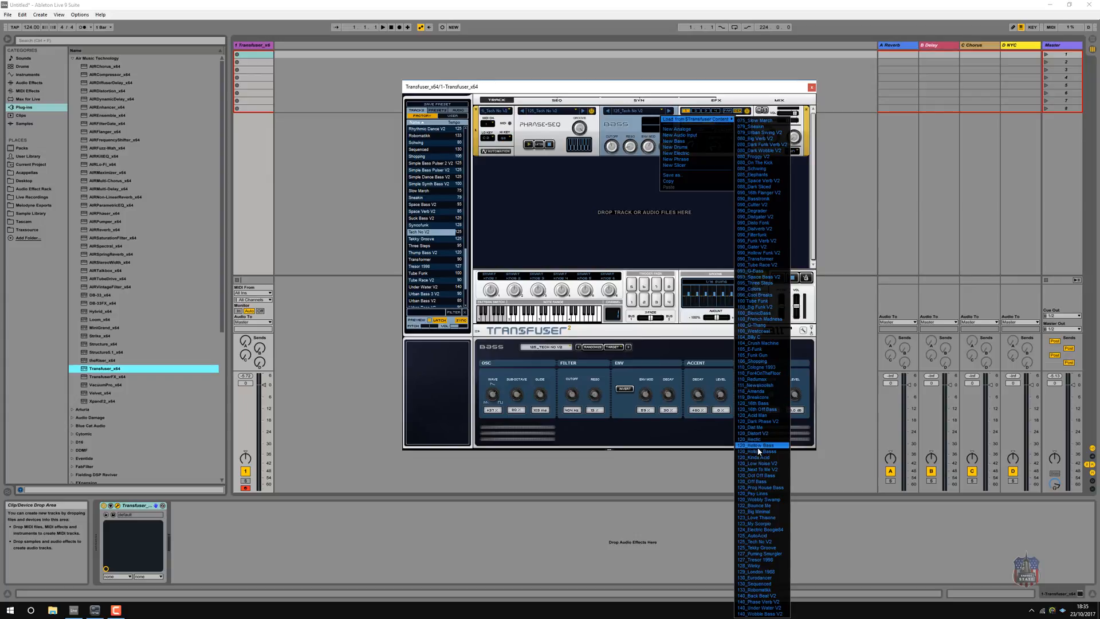
{"action": "left_click", "coordinate": [768, 483]}
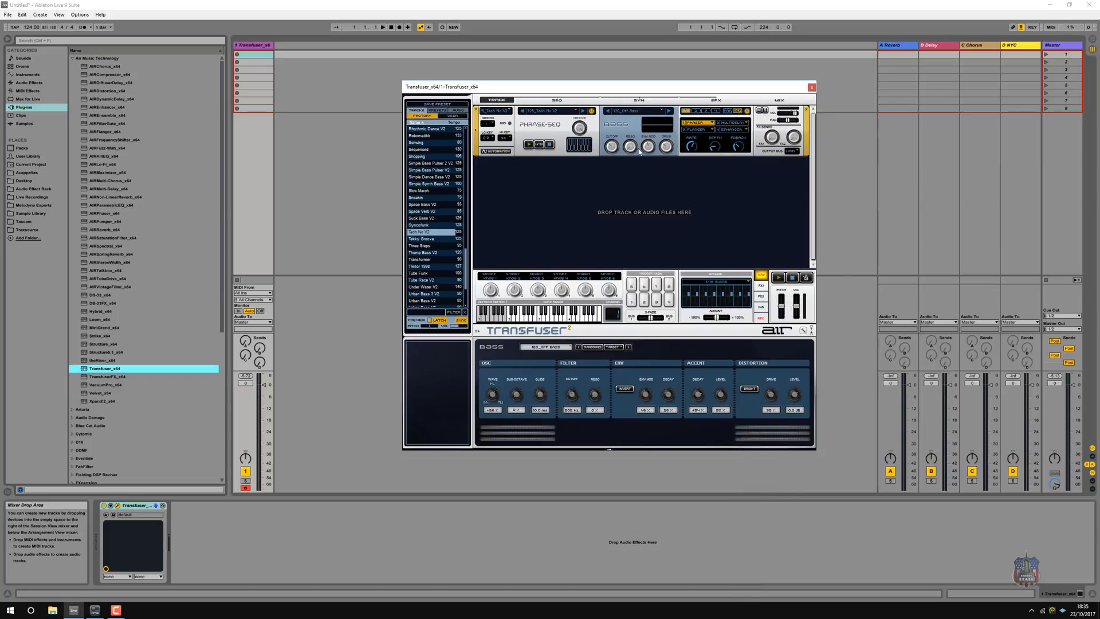
- Audition the phrase with Off Bass and the presets following it, and return to Off Bass for another listen
{"action": "left_click", "coordinate": [528, 145]}
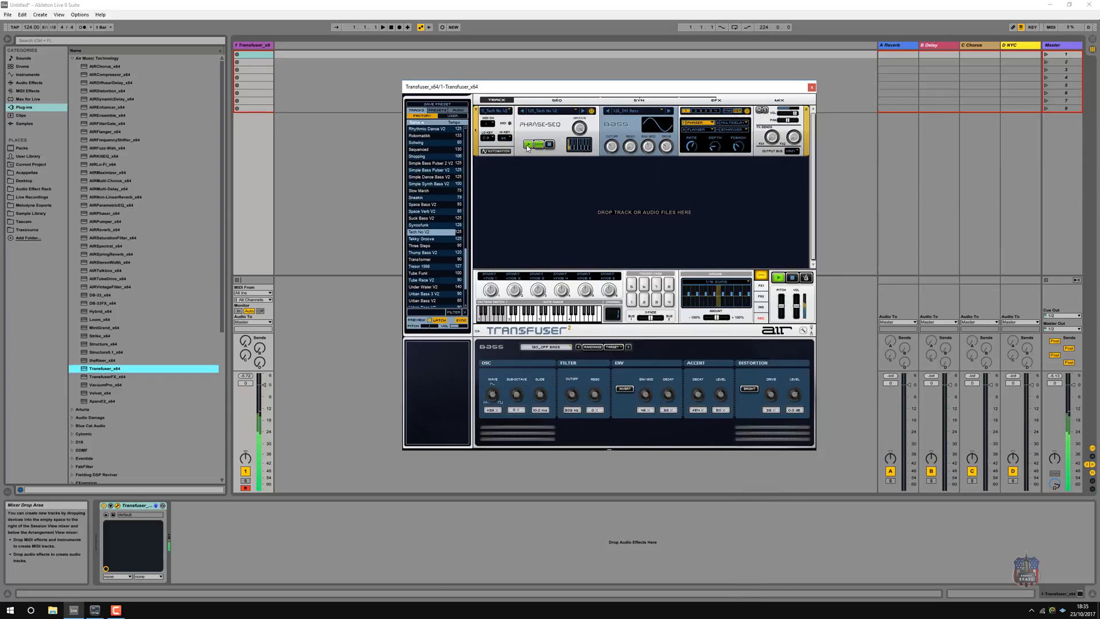
{"action": "left_click", "coordinate": [669, 111]}
{"action": "left_click", "coordinate": [669, 111]}
{"action": "left_click", "coordinate": [669, 111]}
{"action": "left_click", "coordinate": [549, 145]}
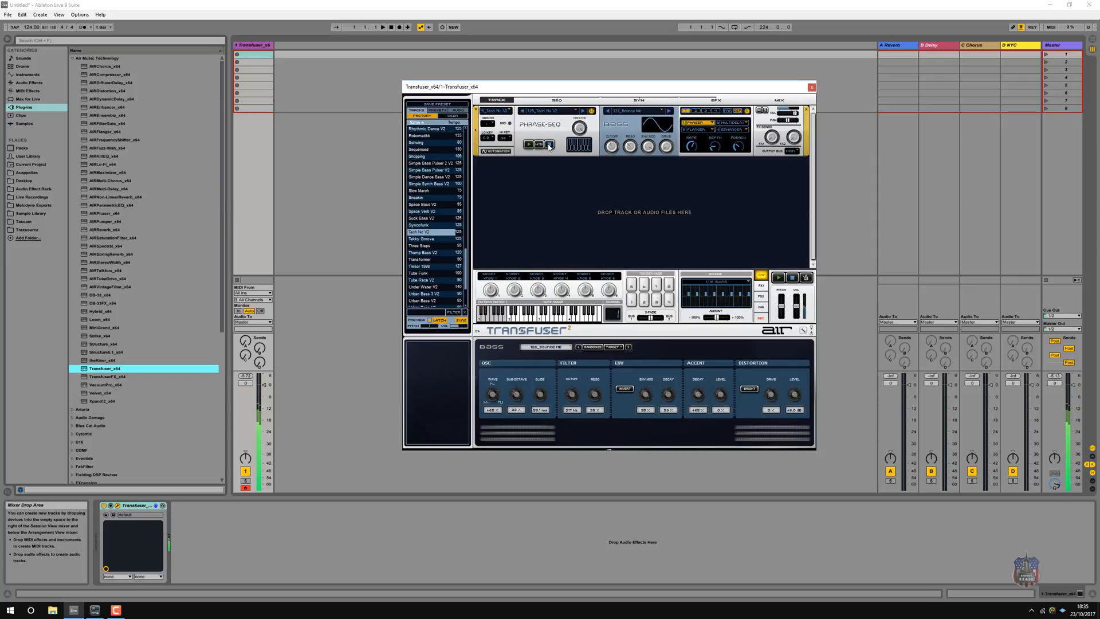
{"action": "left_click", "coordinate": [607, 112]}
{"action": "left_click", "coordinate": [608, 112]}
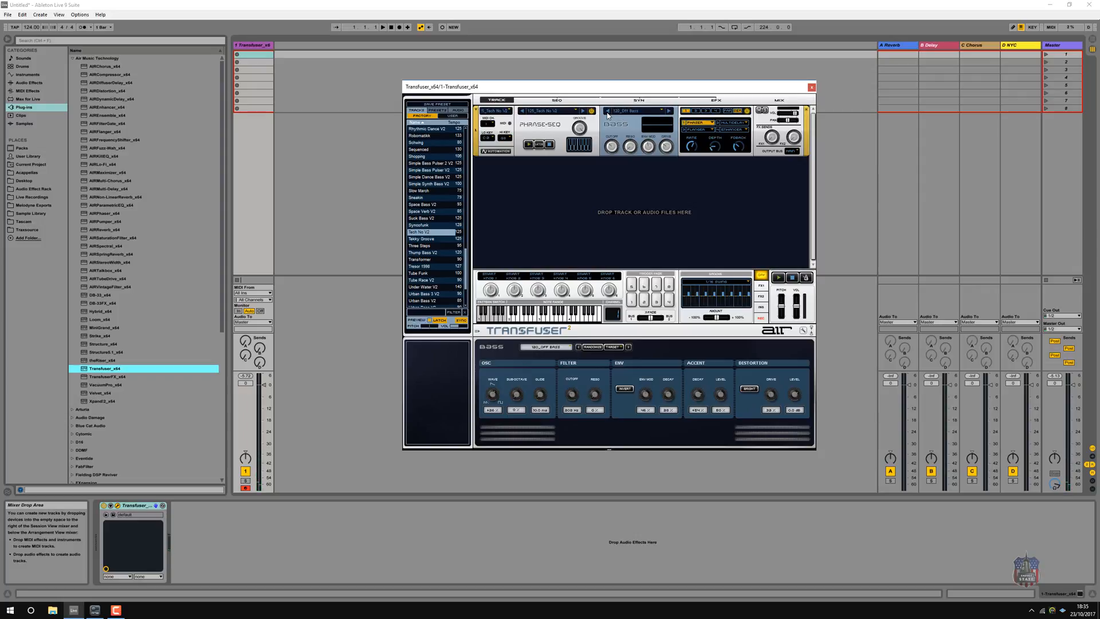
{"action": "left_click", "coordinate": [530, 145]}
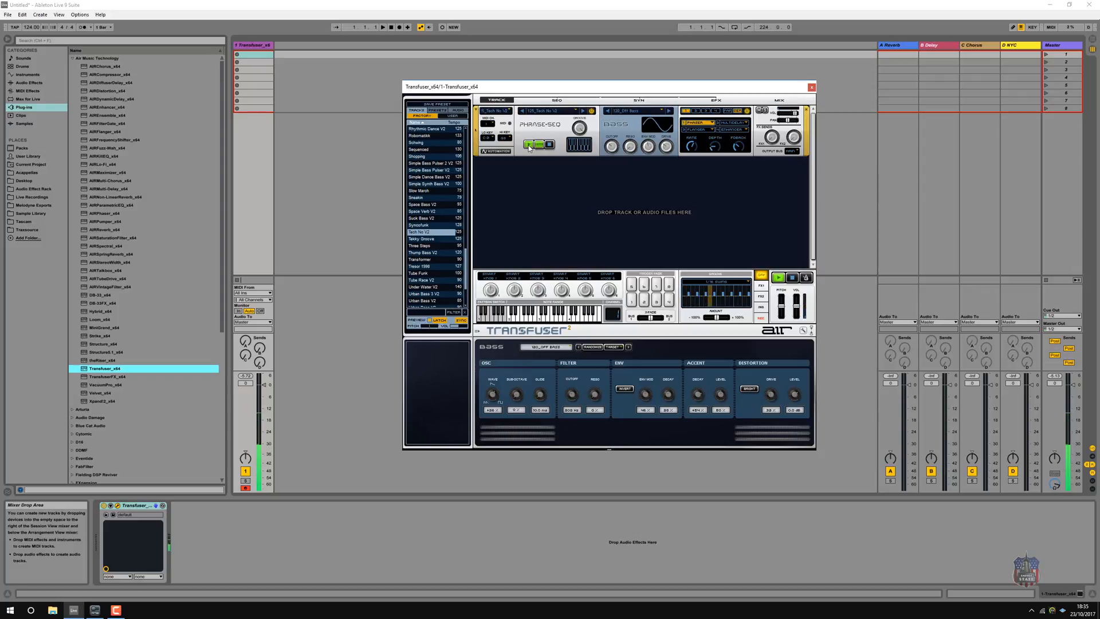
{"action": "left_click", "coordinate": [549, 144]}
- Erase all notes from the Phrase-Seq pattern, reselect the Multi tool and play the emptied pattern briefly
{"action": "left_click", "coordinate": [549, 123]}
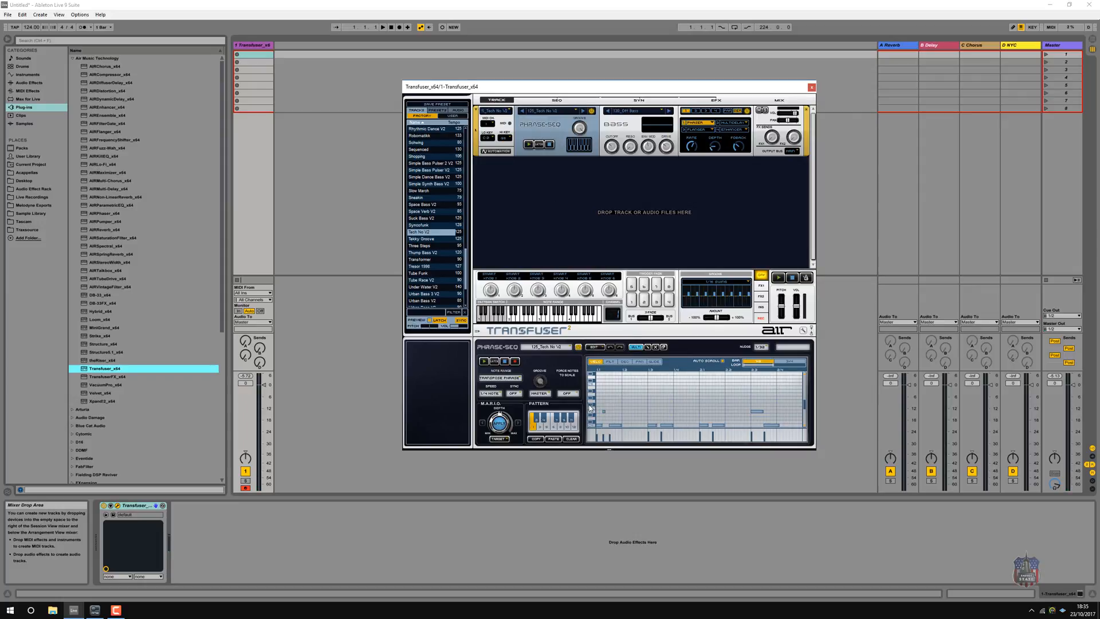
{"action": "left_click", "coordinate": [597, 347]}
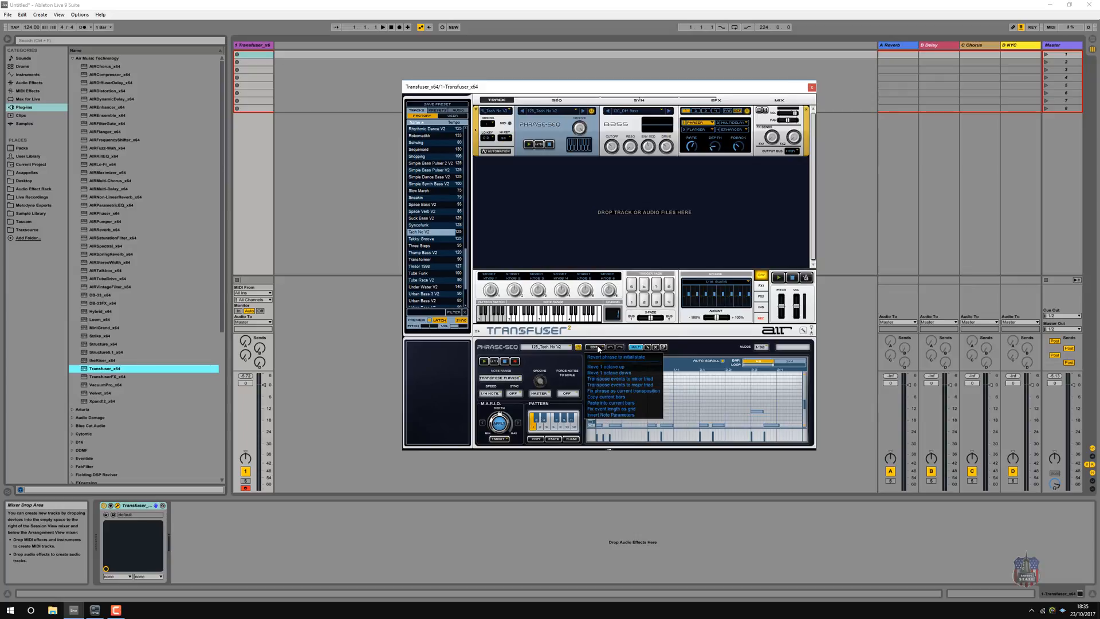
{"action": "left_click", "coordinate": [598, 349]}
{"action": "left_click", "coordinate": [598, 349]}
{"action": "left_click", "coordinate": [551, 362]}
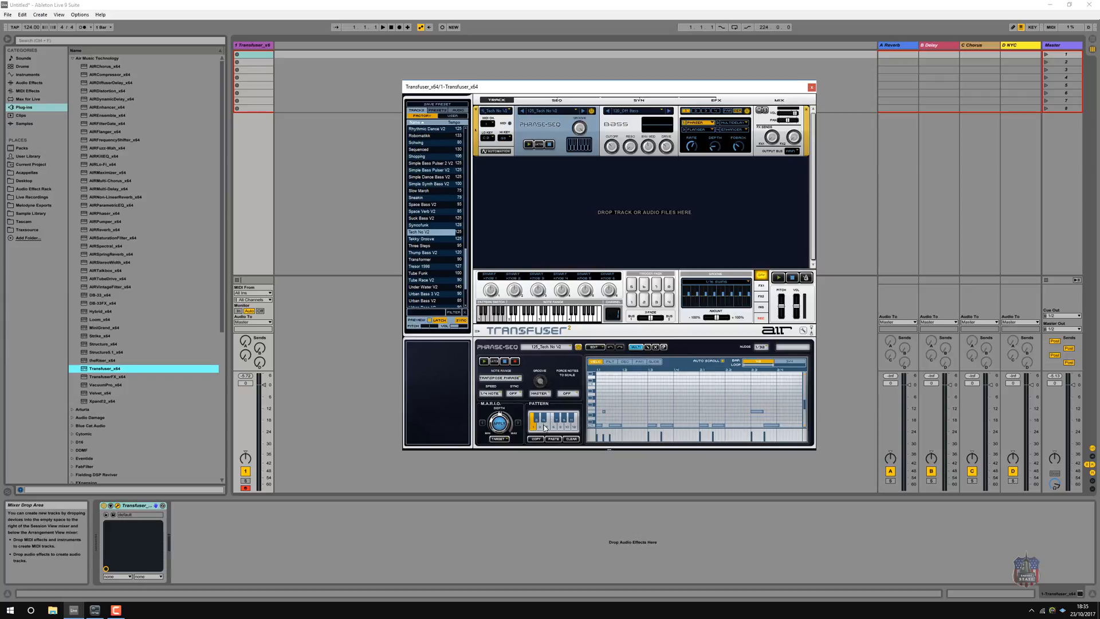
{"action": "left_click_drag", "start_coordinate": [602, 405], "coordinate": [791, 431]}
{"action": "left_click", "coordinate": [671, 426]}
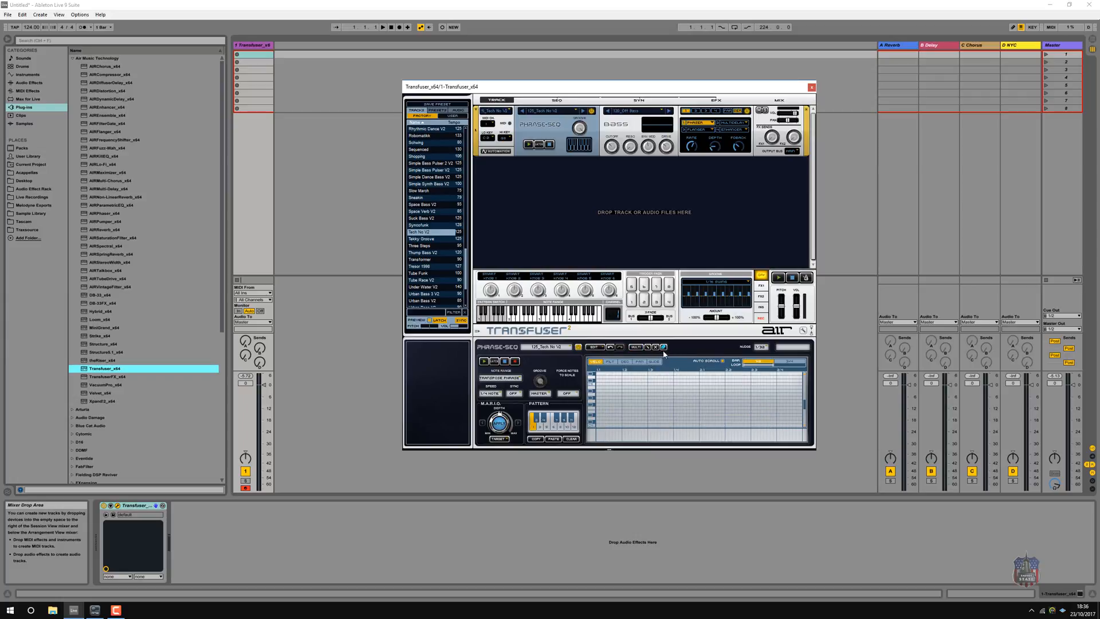
{"action": "left_click", "coordinate": [636, 347]}
{"action": "left_click", "coordinate": [527, 145]}
{"action": "left_click", "coordinate": [548, 145]}
- Audition different pitches of the bass sound on the Phrase-Seq piano-roll keys to find a suitable low note
{"action": "left_click", "coordinate": [625, 132]}
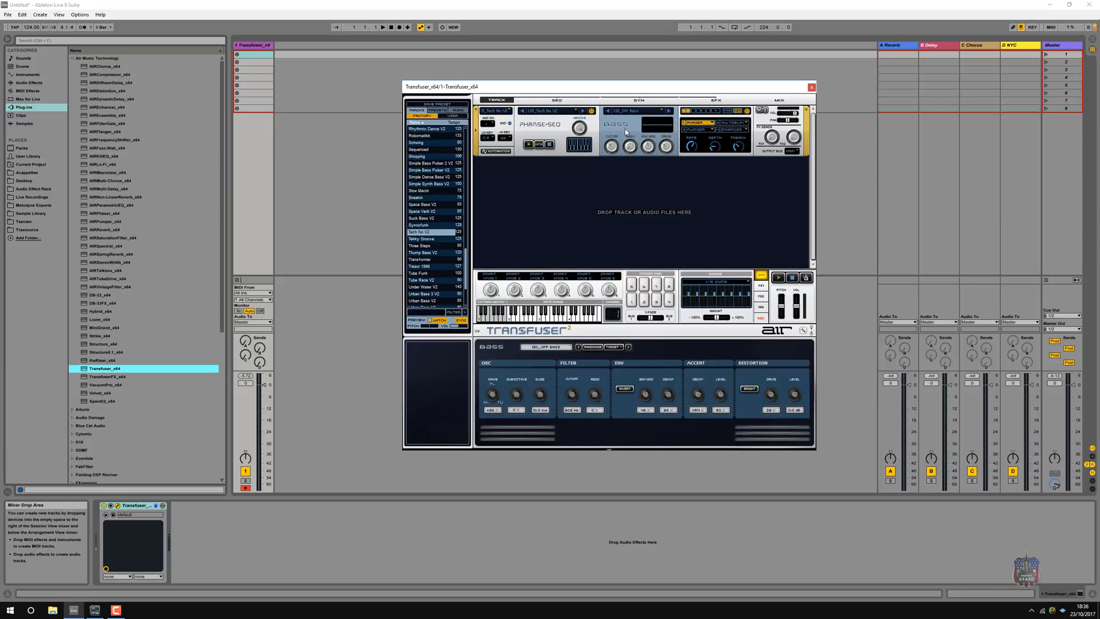
{"action": "left_click", "coordinate": [548, 127]}
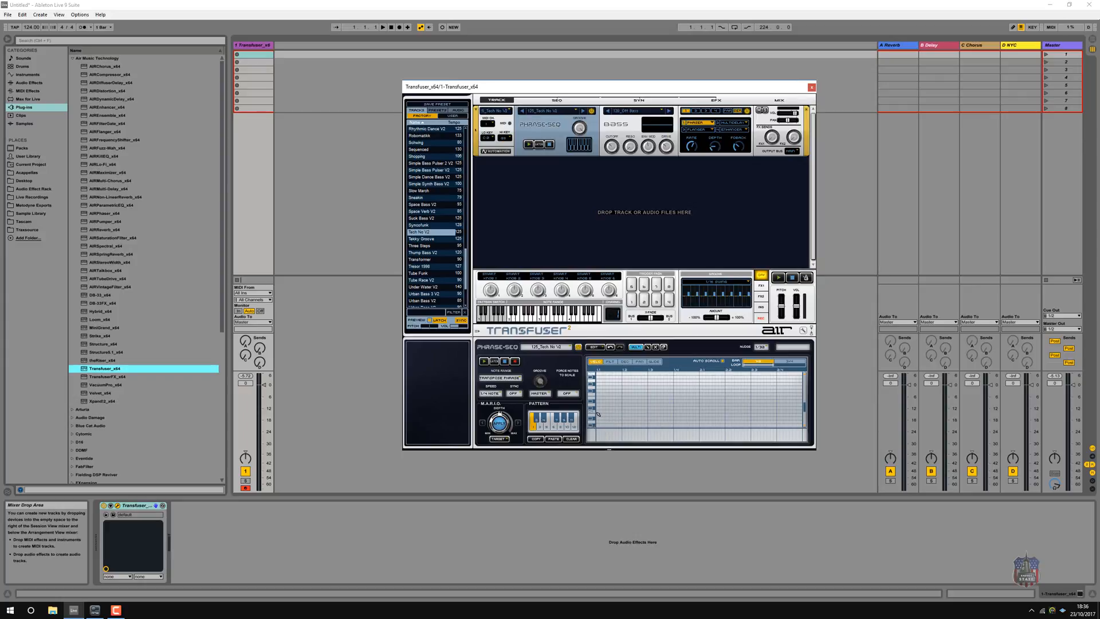
{"action": "left_click", "coordinate": [592, 412]}
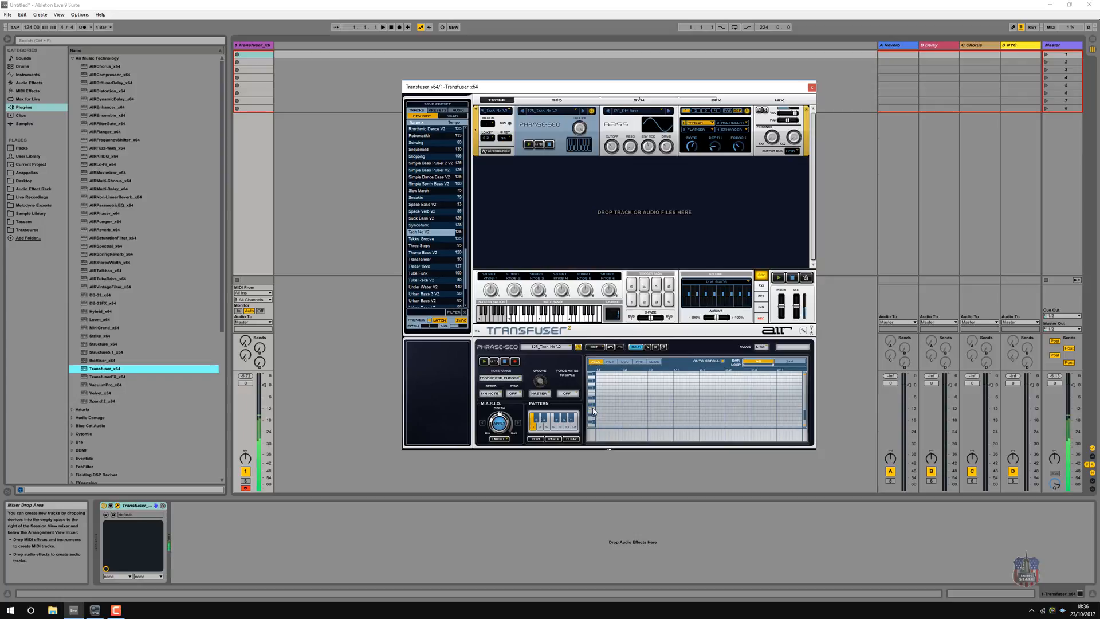
{"action": "left_click", "coordinate": [590, 389]}
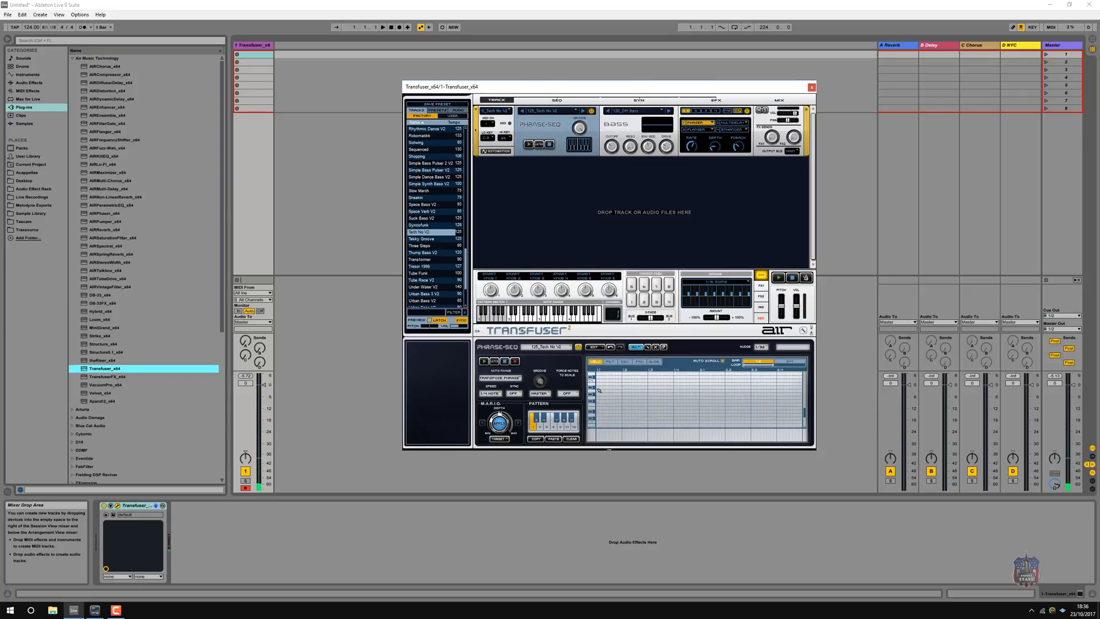
{"action": "left_click", "coordinate": [593, 401]}
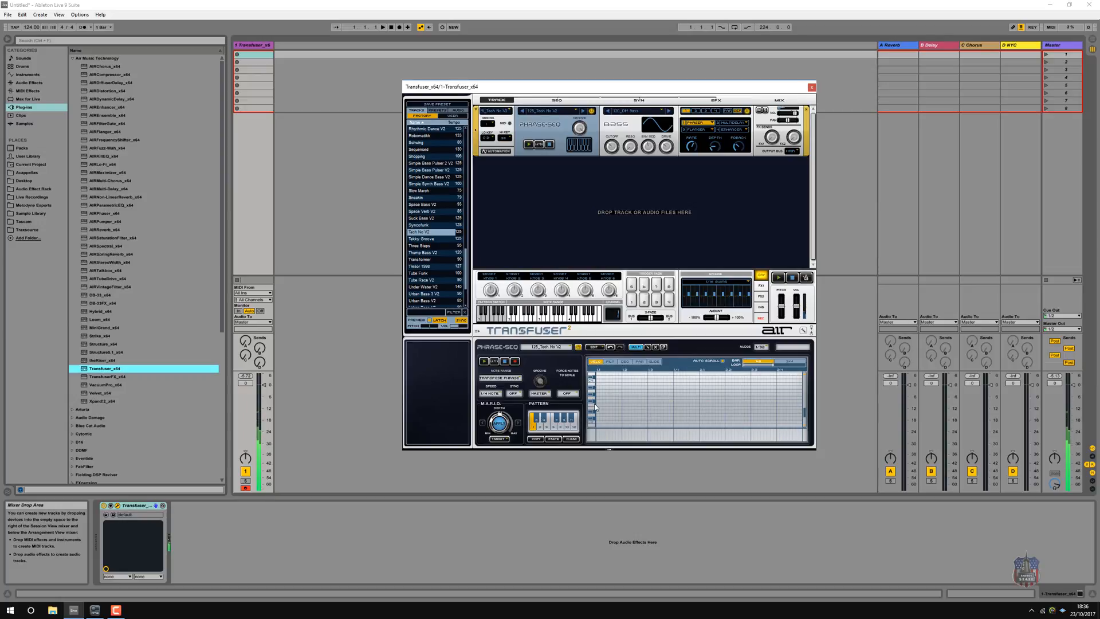
{"action": "left_click", "coordinate": [594, 406]}
{"action": "left_click", "coordinate": [593, 408]}
{"action": "left_click", "coordinate": [594, 411]}
{"action": "left_click", "coordinate": [594, 412]}
{"action": "left_click", "coordinate": [594, 412]}
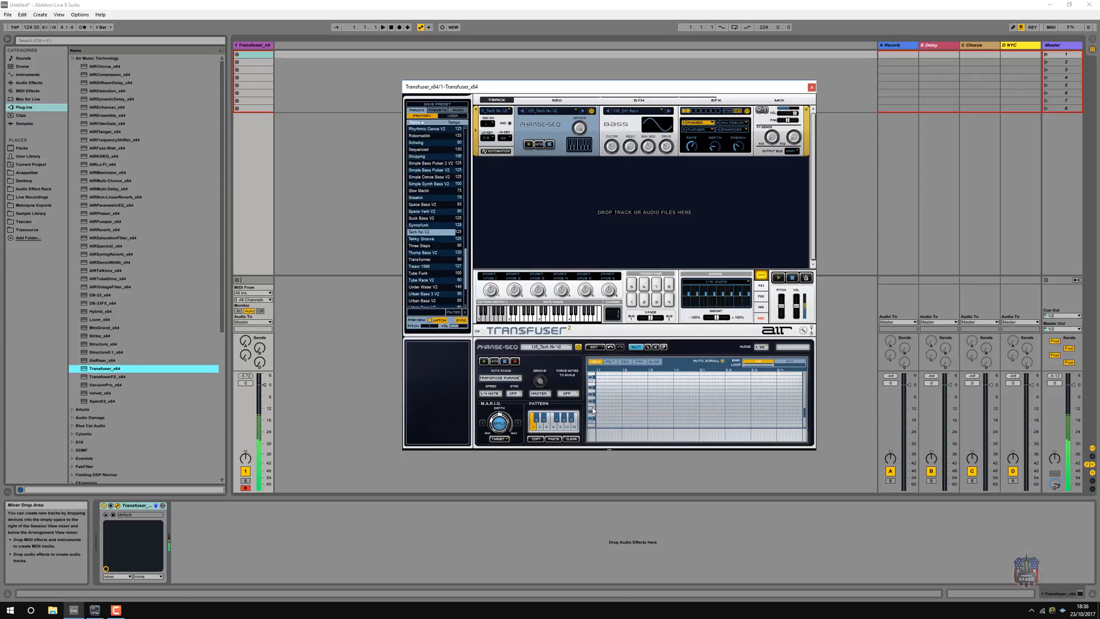
- Draw a note one division long at the second grid mark of the Phrase-Seq pattern and start playback
{"action": "left_click", "coordinate": [626, 404]}
{"action": "left_click_drag", "start_coordinate": [635, 405], "coordinate": [636, 409]}
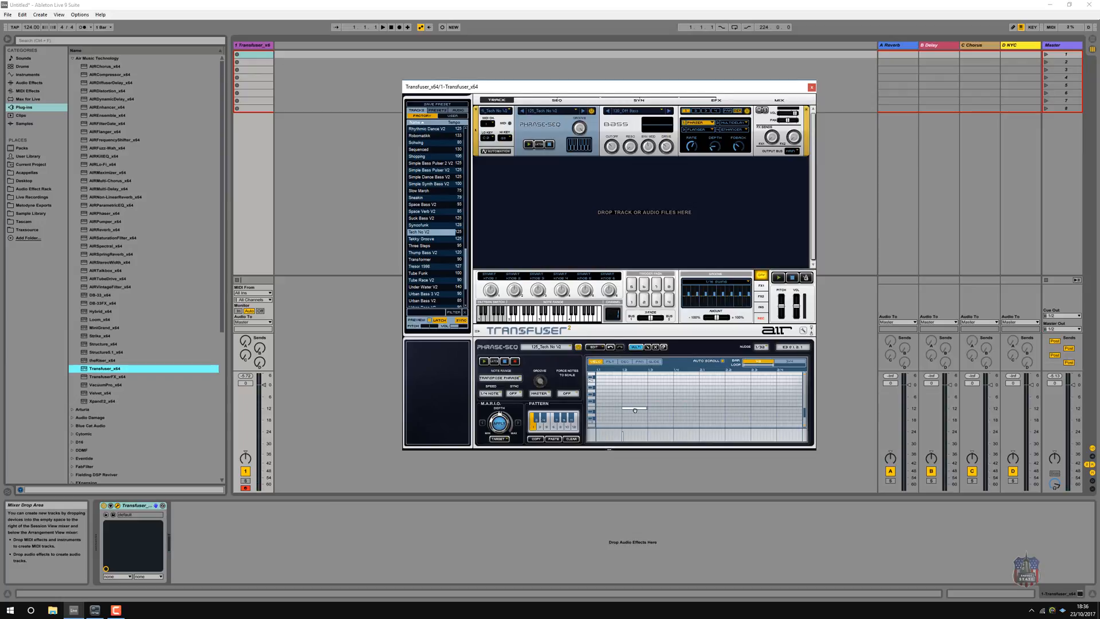
{"action": "left_click", "coordinate": [483, 361]}
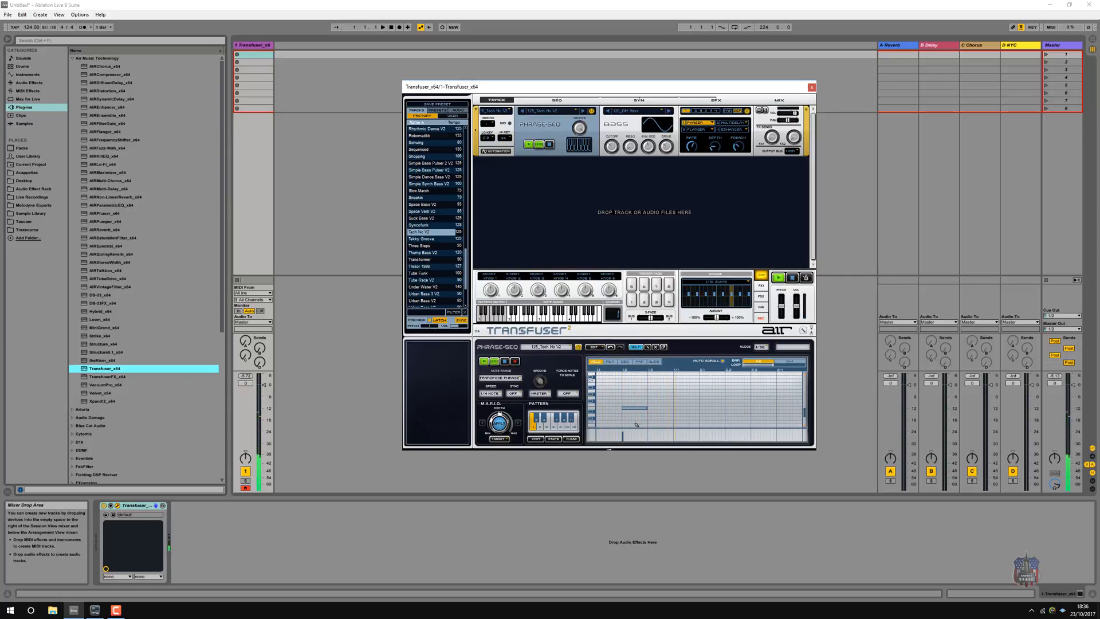
- Add a second note of the same pitch, move it directly after the first, and delete both notes
{"action": "left_click", "coordinate": [676, 407]}
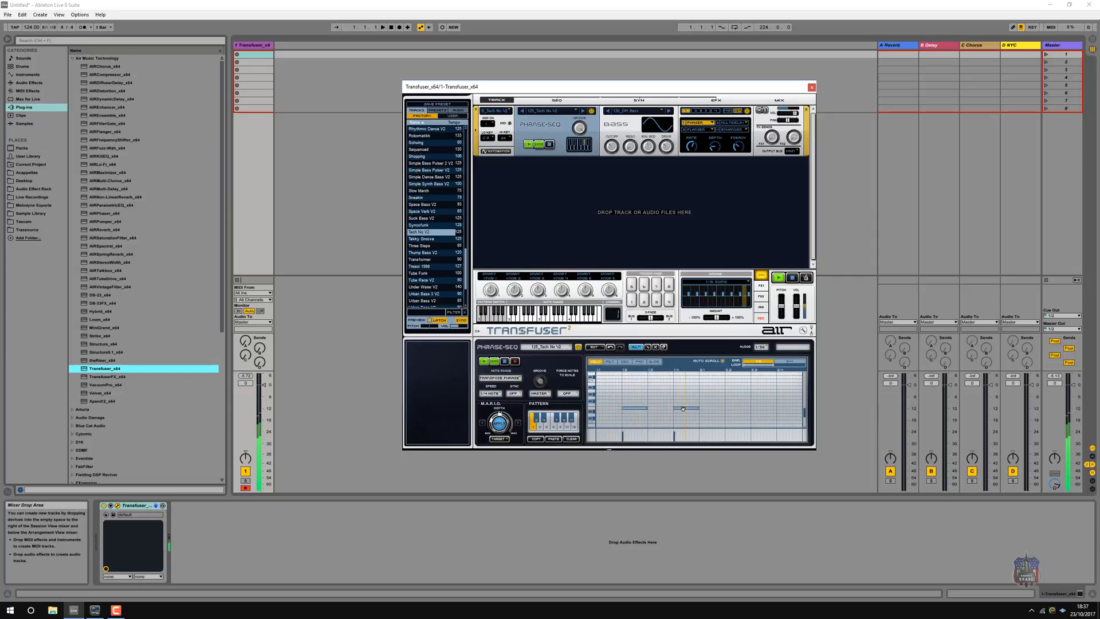
{"action": "left_click_drag", "start_coordinate": [683, 409], "coordinate": [645, 409]}
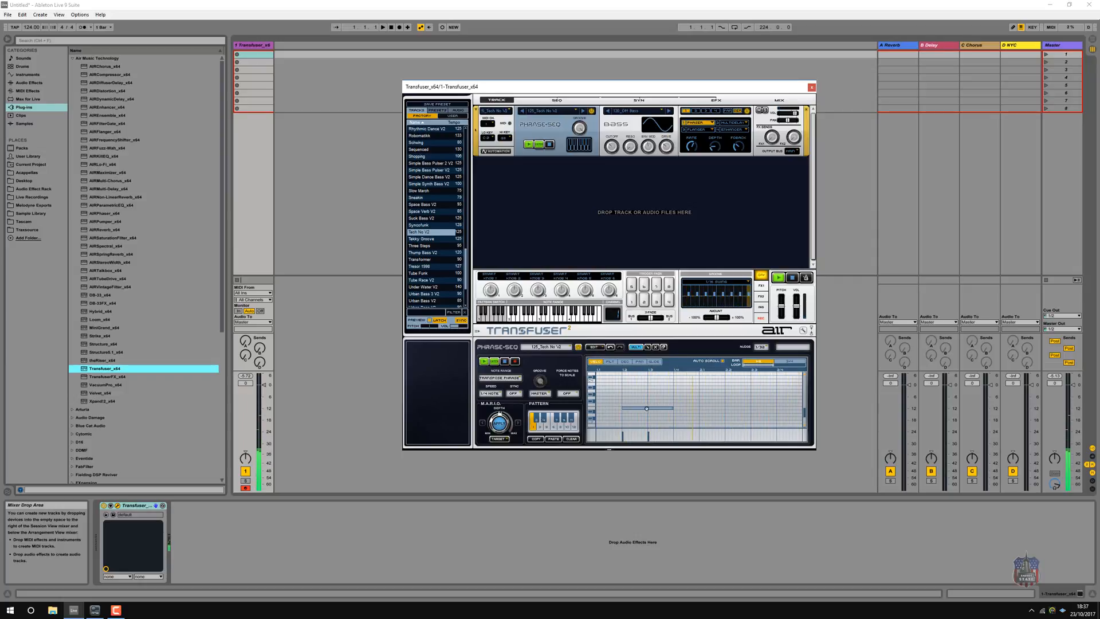
{"action": "left_click", "coordinate": [648, 409]}
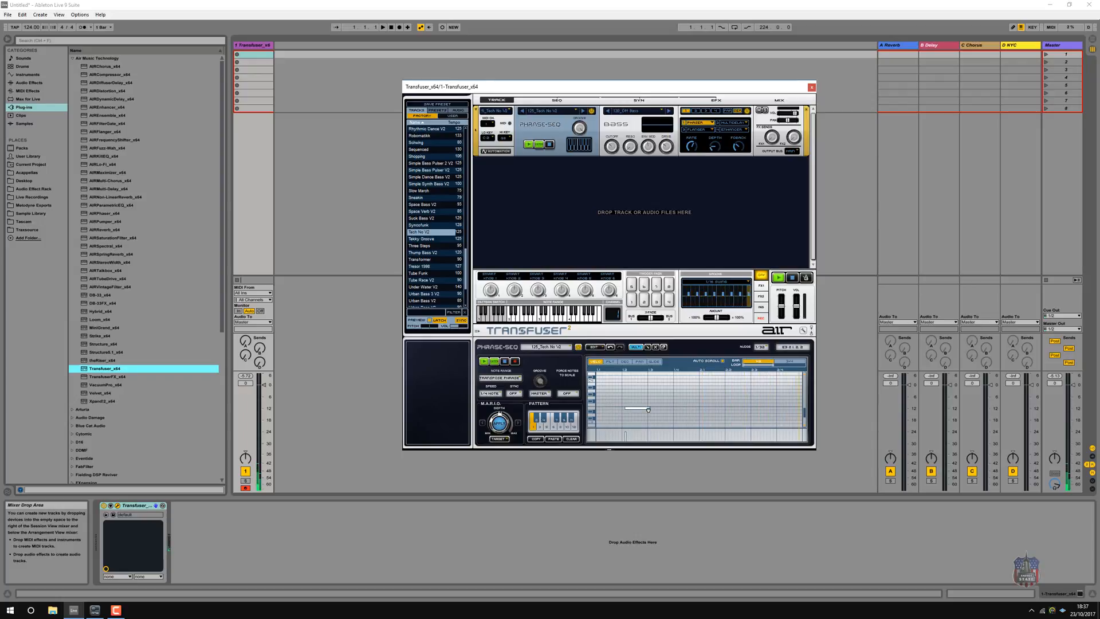
{"action": "double_click", "coordinate": [643, 408]}
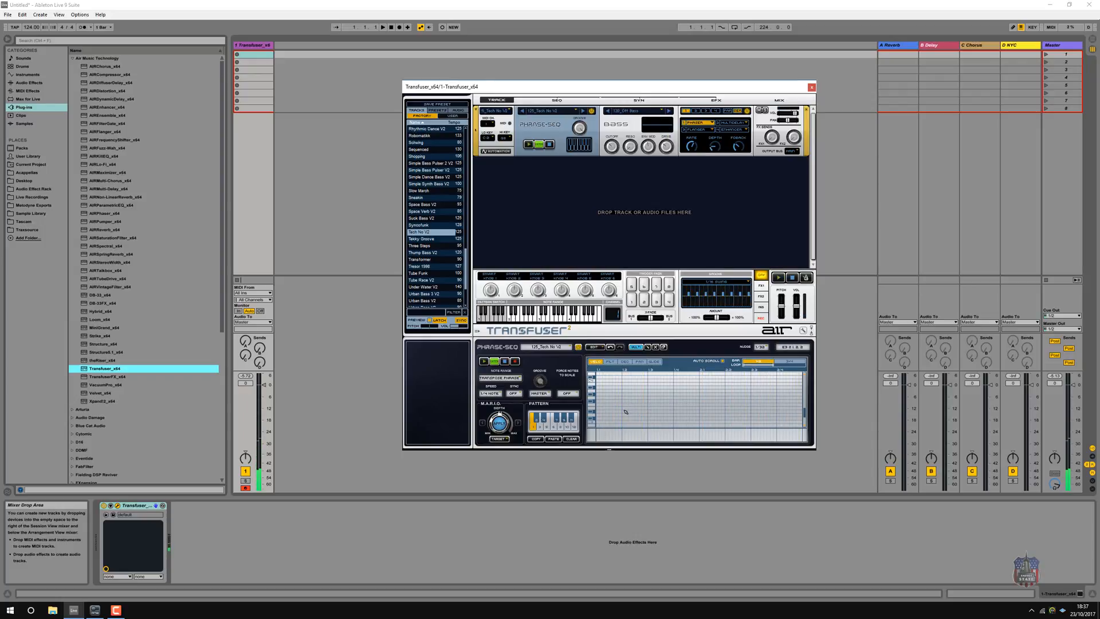
- Draw a shortened note at the second grid mark and a shorter one just after it at the same pitch, with playback running
{"action": "left_click_drag", "start_coordinate": [625, 407], "coordinate": [640, 407]}
{"action": "left_click", "coordinate": [640, 408]}
{"action": "left_click", "coordinate": [487, 362]}
{"action": "left_click_drag", "start_coordinate": [637, 408], "coordinate": [634, 408]}
{"action": "left_click", "coordinate": [639, 398]}
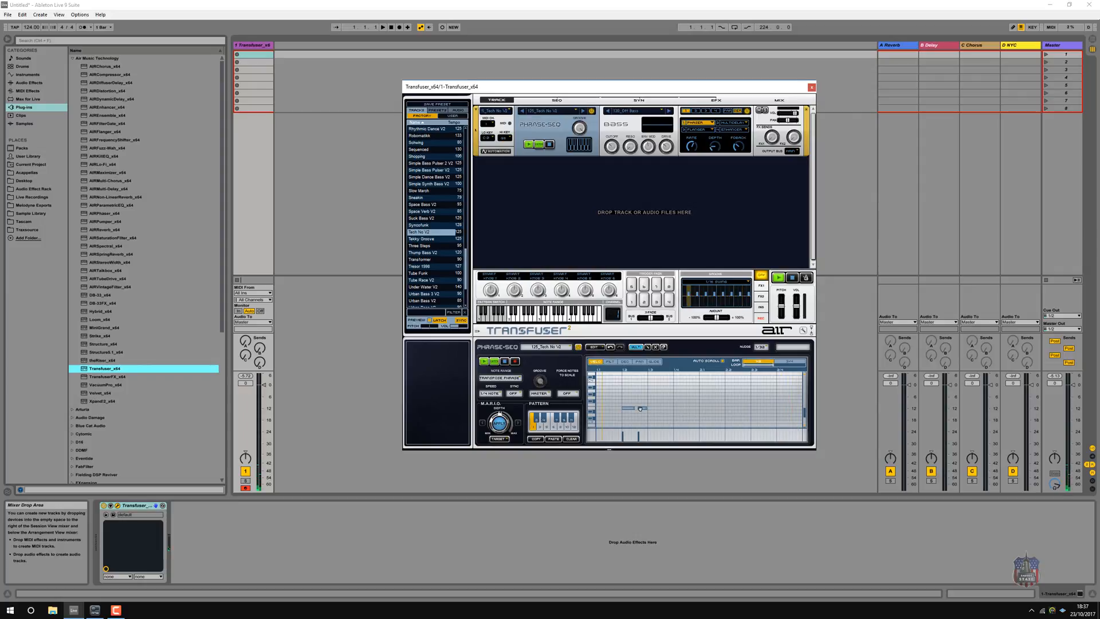
- Move the second bass note directly after the first and add a matching pair of notes at the fourth grid mark of the pattern
{"action": "left_click", "coordinate": [640, 408]}
{"action": "left_click", "coordinate": [644, 409]}
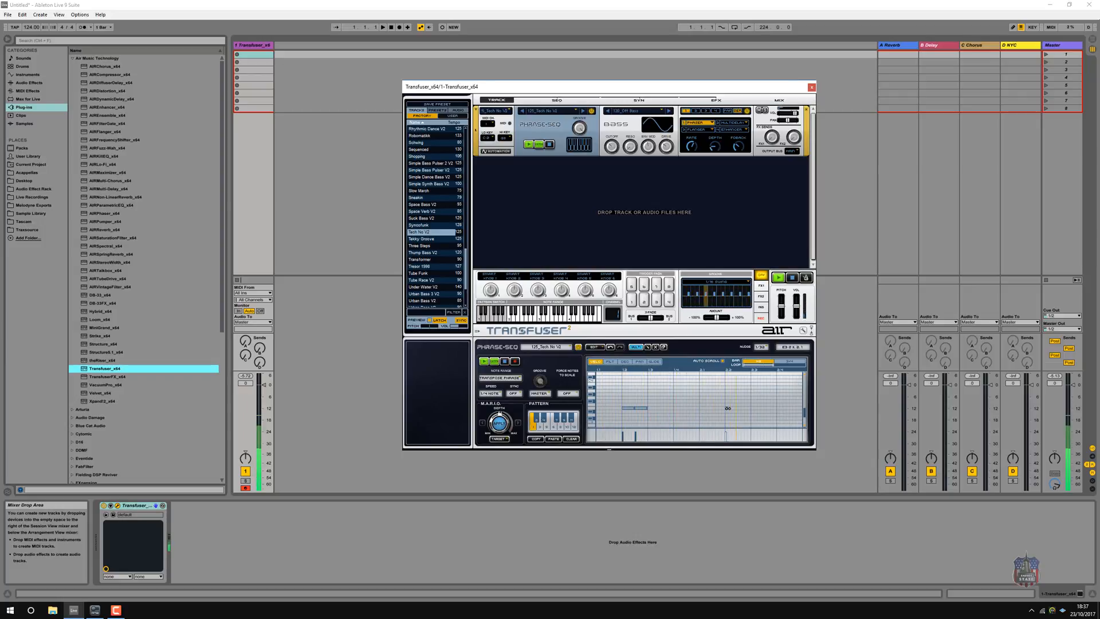
{"action": "left_click", "coordinate": [727, 407]}
{"action": "left_click_drag", "start_coordinate": [737, 408], "coordinate": [739, 408]}
{"action": "double_click", "coordinate": [739, 407]}
{"action": "left_click_drag", "start_coordinate": [740, 409], "coordinate": [751, 407]}
{"action": "left_click_drag", "start_coordinate": [730, 409], "coordinate": [689, 409]}
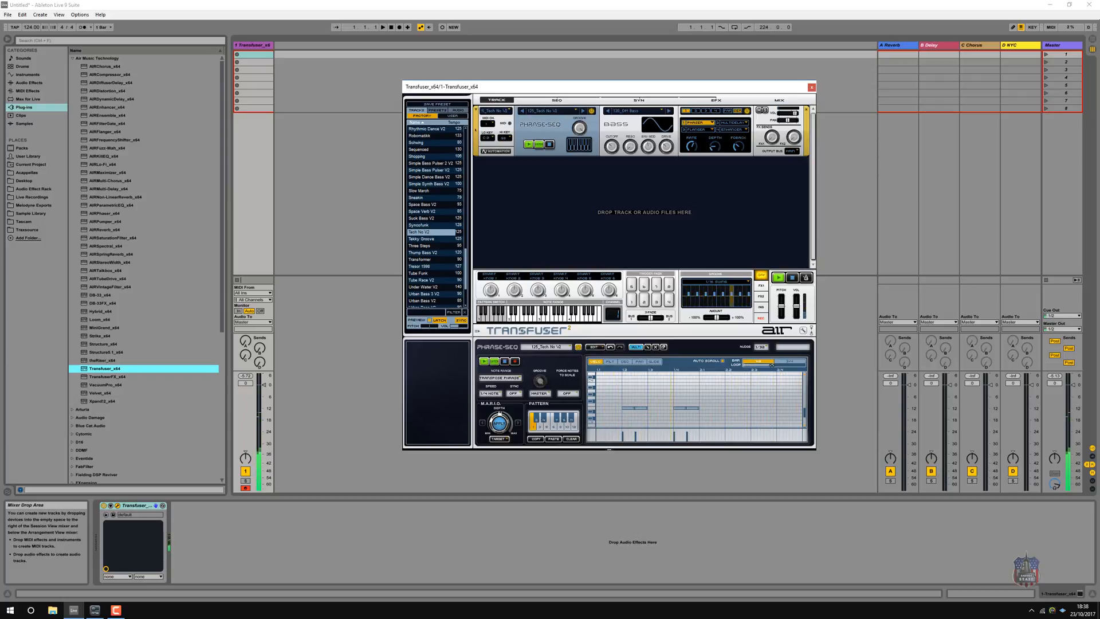
{"action": "left_click_drag", "start_coordinate": [772, 365], "coordinate": [759, 366]}
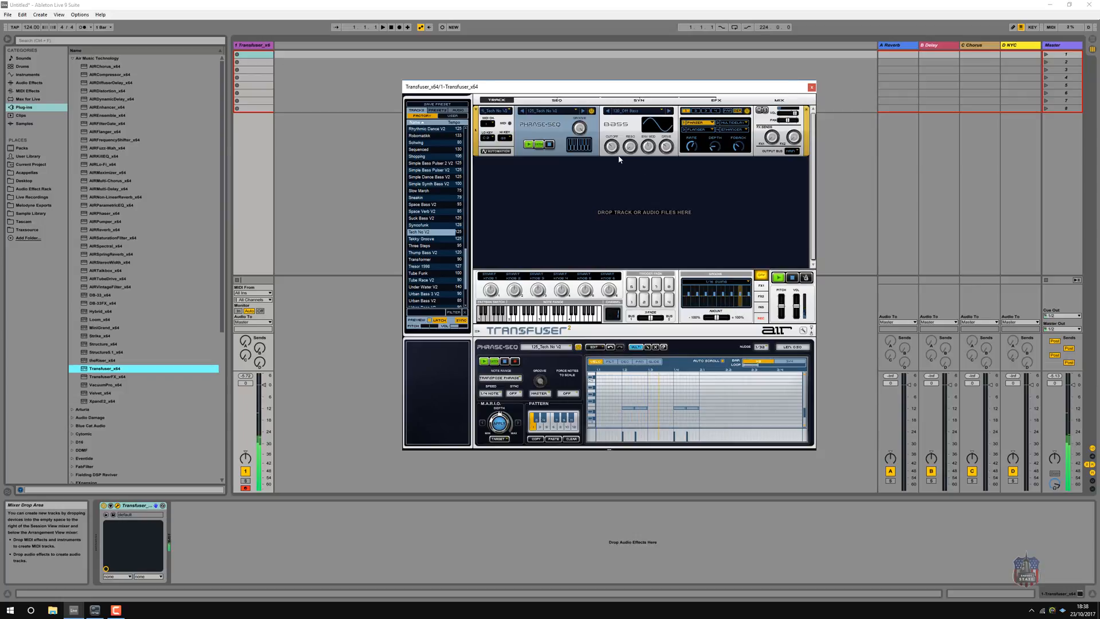
- Raise the low-frequency gain of the bass track's Enhancer effect
{"action": "left_click", "coordinate": [733, 130]}
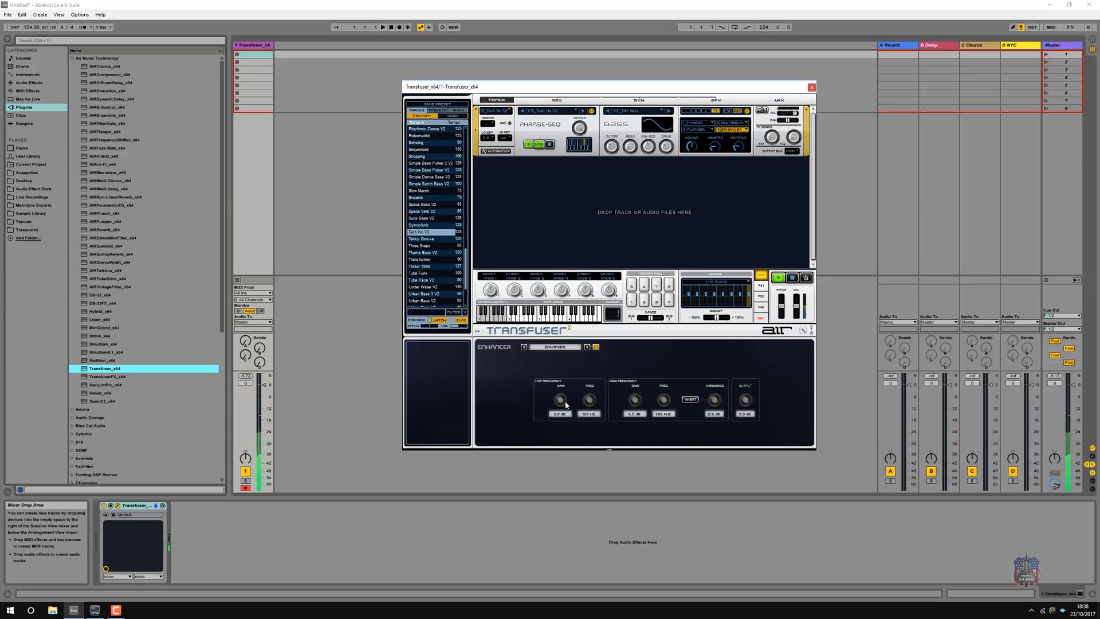
{"action": "mouse_move", "coordinate": [561, 398]}
{"action": "left_mouse_down"}
{"action": "mouse_move", "coordinate": [562, 370]}
{"action": "mouse_move", "coordinate": [561, 381]}
{"action": "left_mouse_up"}
- Load a Maximizer into Transfuser's first master insert slot and lower its threshold
{"action": "left_click", "coordinate": [761, 307]}
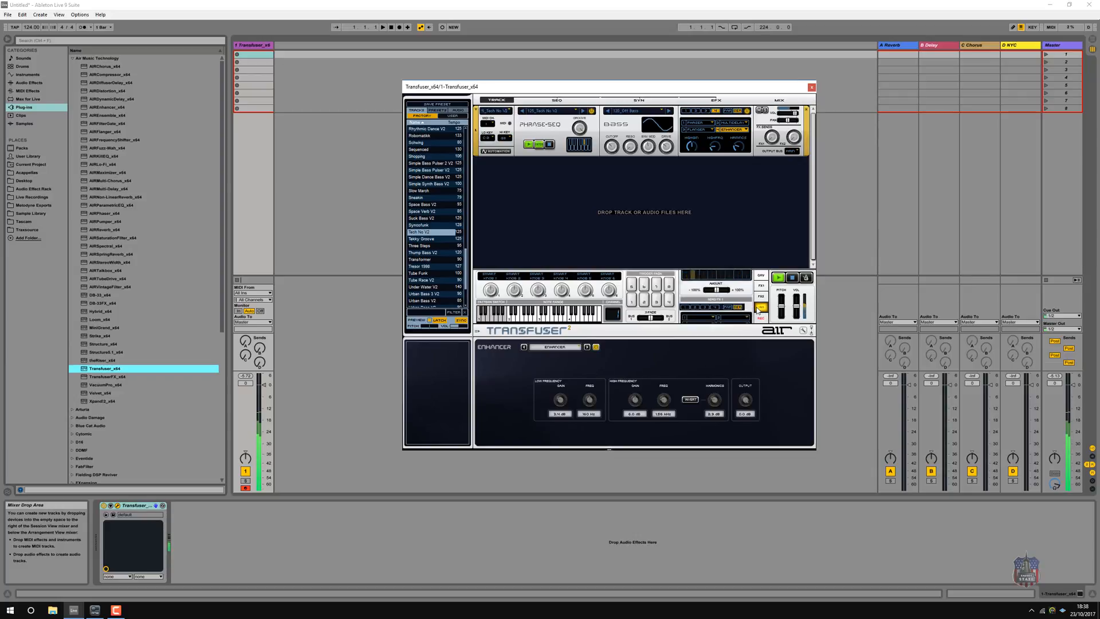
{"action": "left_click", "coordinate": [718, 293]}
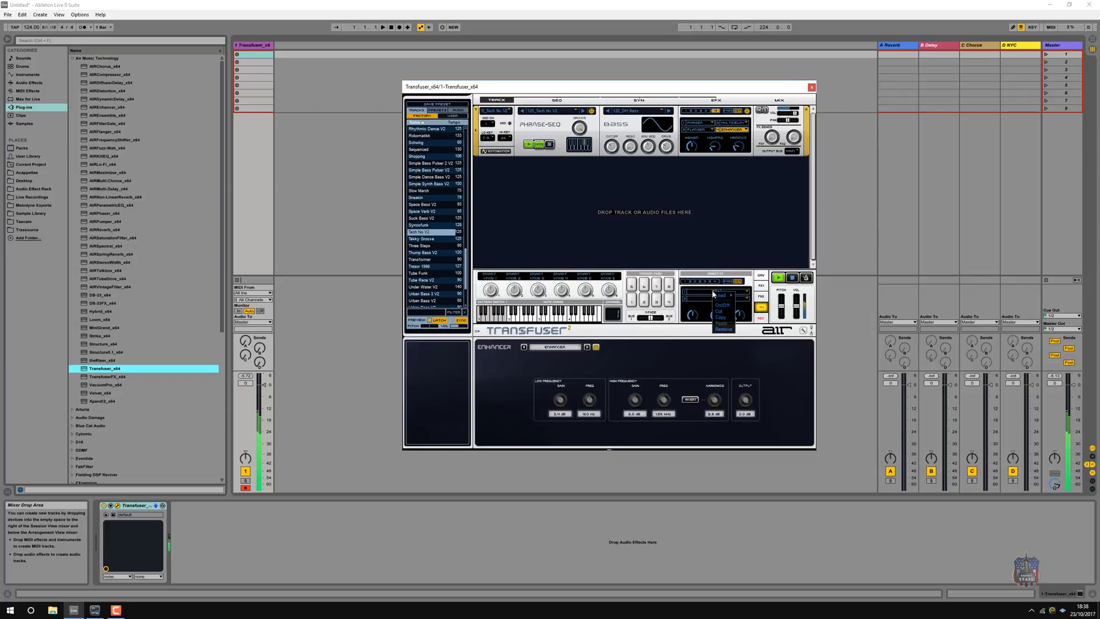
{"action": "mouse_move", "coordinate": [716, 296]}
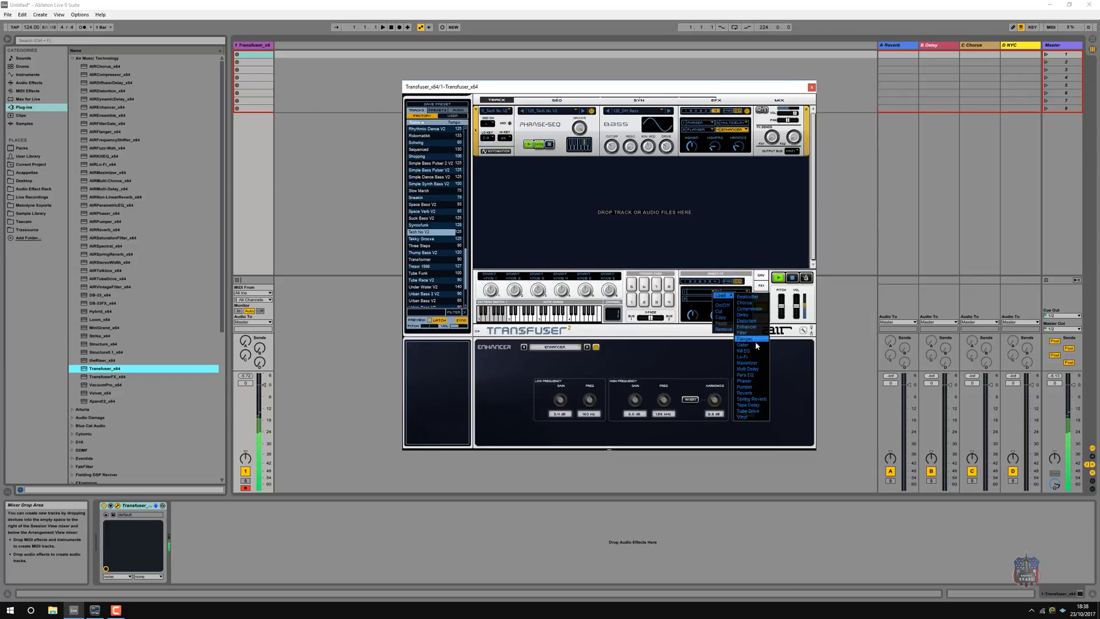
{"action": "left_click", "coordinate": [751, 363]}
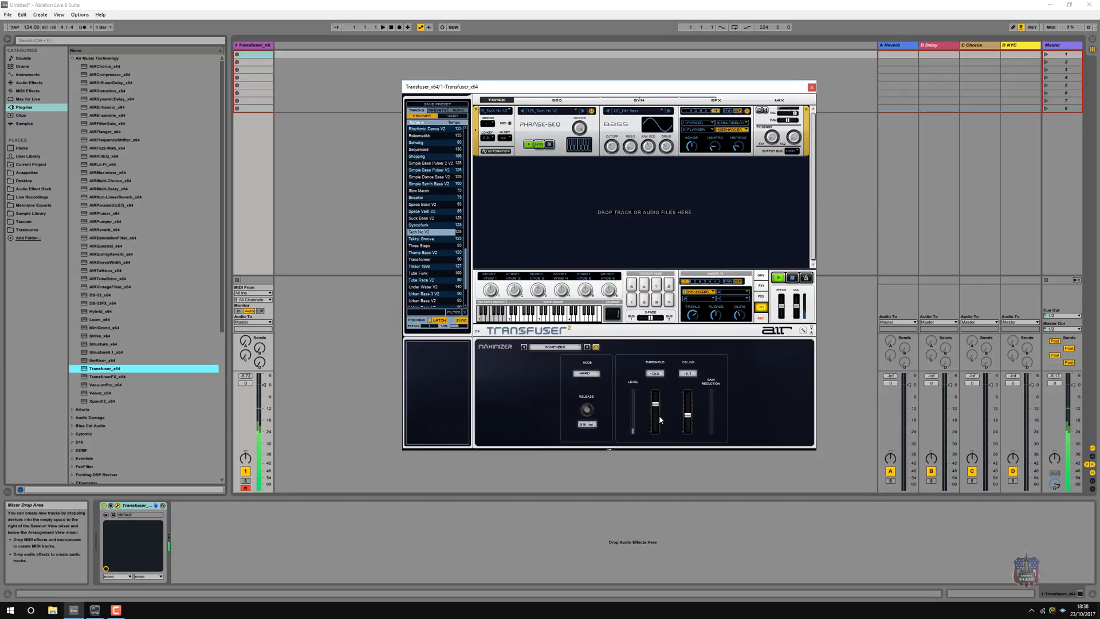
{"action": "left_click_drag", "start_coordinate": [657, 411], "coordinate": [657, 415]}
- Switch on sync and raise the rate of the bass track's Flanger, and lower the master Maximizer's threshold further
{"action": "left_click", "coordinate": [699, 132]}
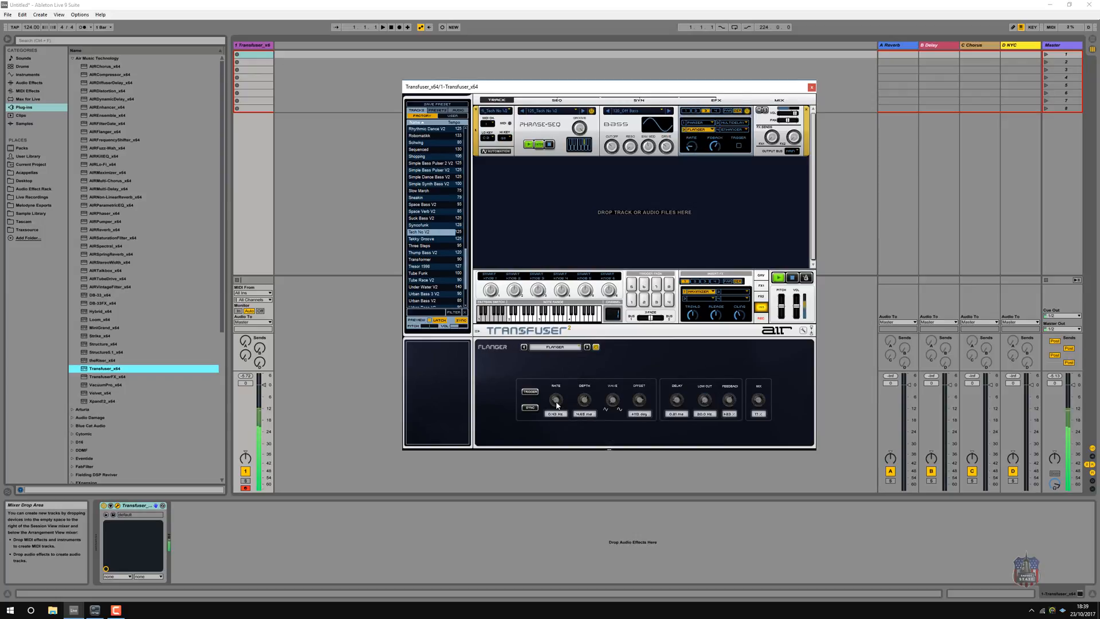
{"action": "left_click", "coordinate": [530, 407]}
{"action": "mouse_move", "coordinate": [557, 397]}
{"action": "left_mouse_down"}
{"action": "mouse_move", "coordinate": [556, 408]}
{"action": "mouse_move", "coordinate": [565, 381]}
{"action": "left_mouse_up"}
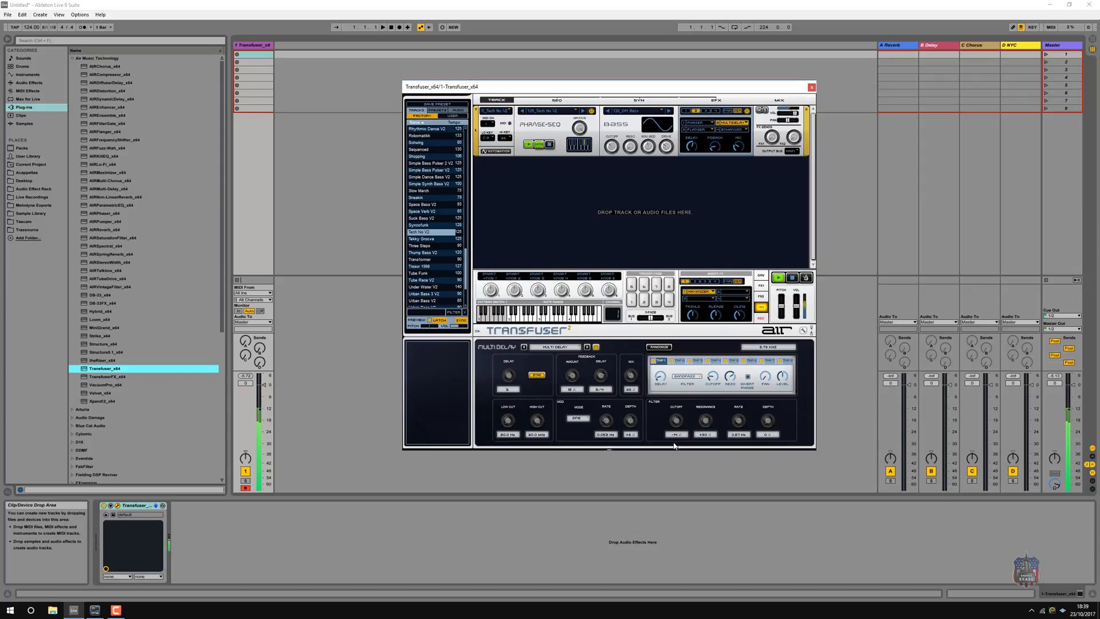
{"action": "left_click", "coordinate": [705, 293]}
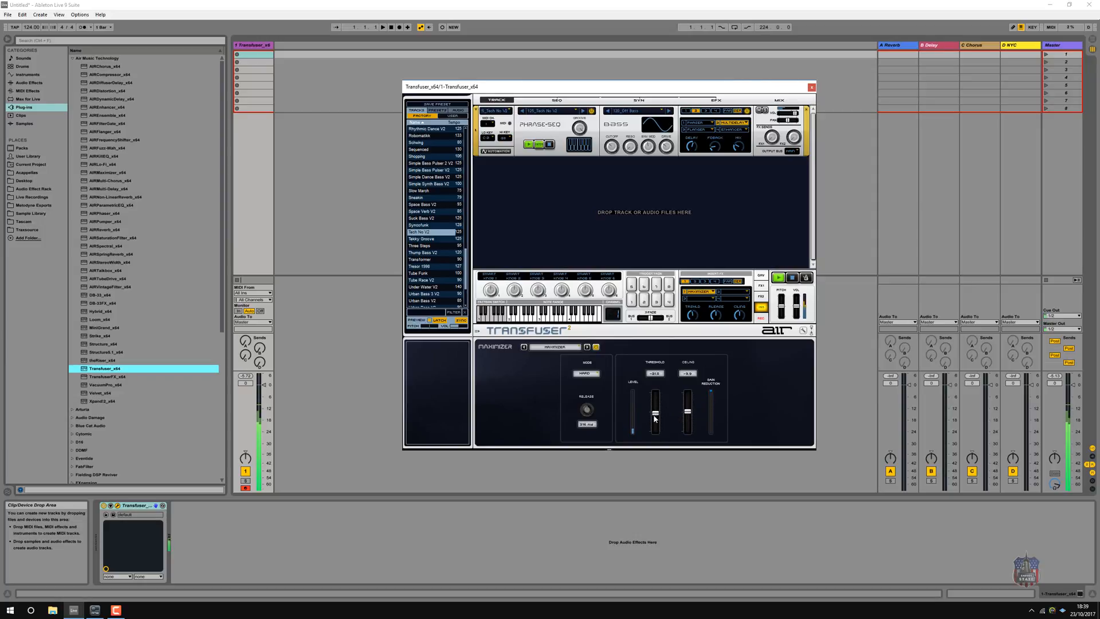
{"action": "left_click_drag", "start_coordinate": [655, 416], "coordinate": [654, 419]}
- Stop the Phrase-Seq playback and export its first pattern as a MIDI clip into the Transfuser track's first clip slot
{"action": "left_click", "coordinate": [547, 125]}
{"action": "left_click", "coordinate": [505, 362]}
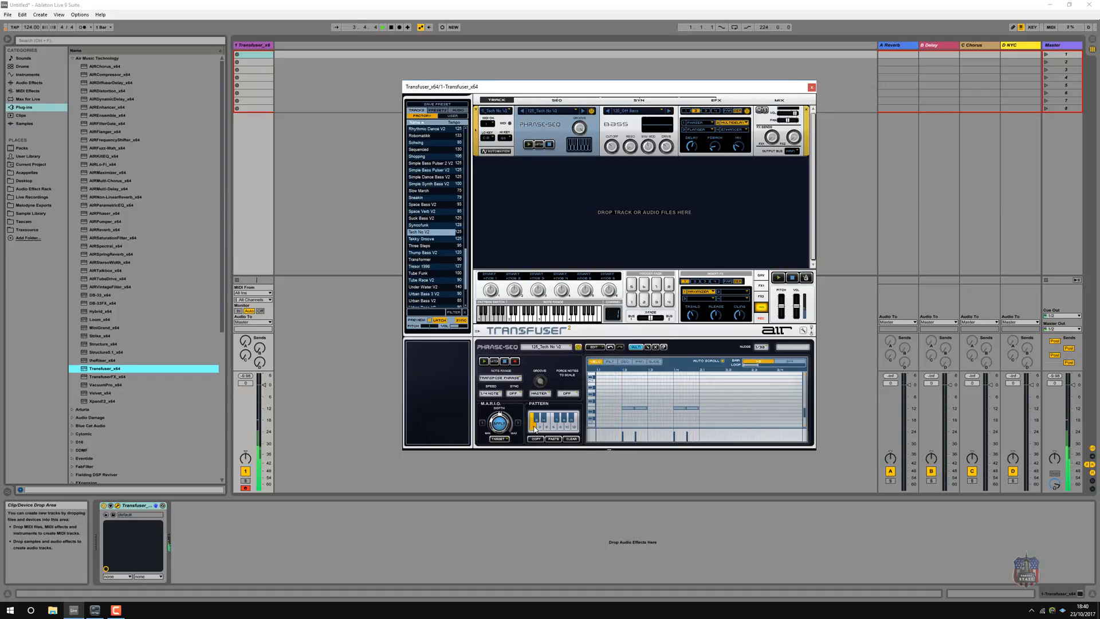
{"action": "left_click_drag", "start_coordinate": [449, 332], "coordinate": [250, 56]}
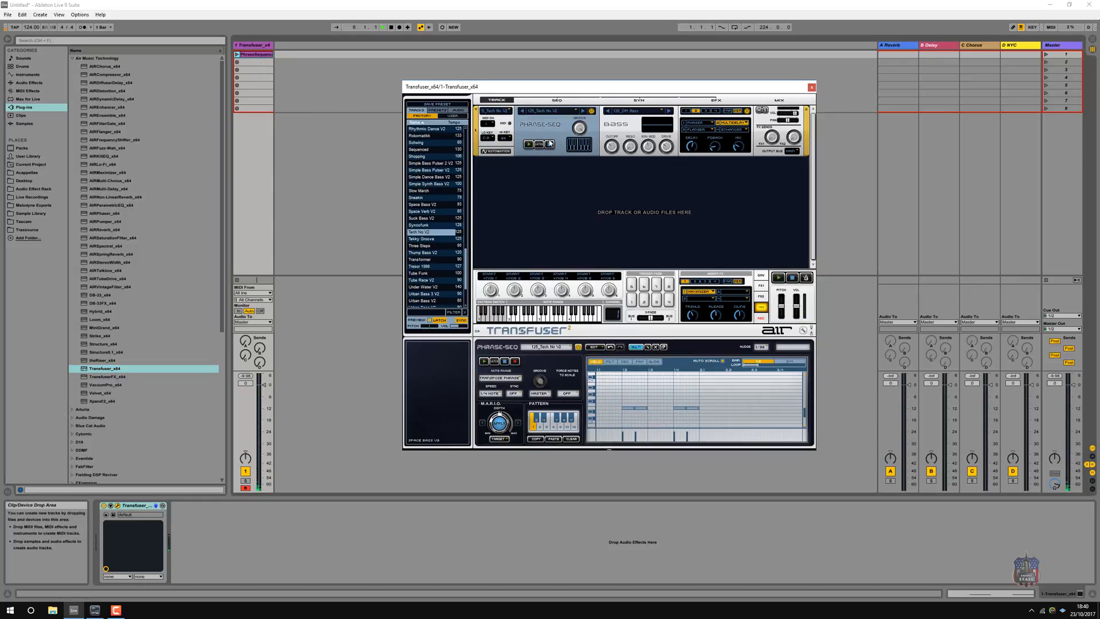
- Set the Phrase-Seq to Play Notes and launch the exported clip on the Transfuser track
{"action": "left_click", "coordinate": [500, 381]}
{"action": "left_click", "coordinate": [502, 394]}
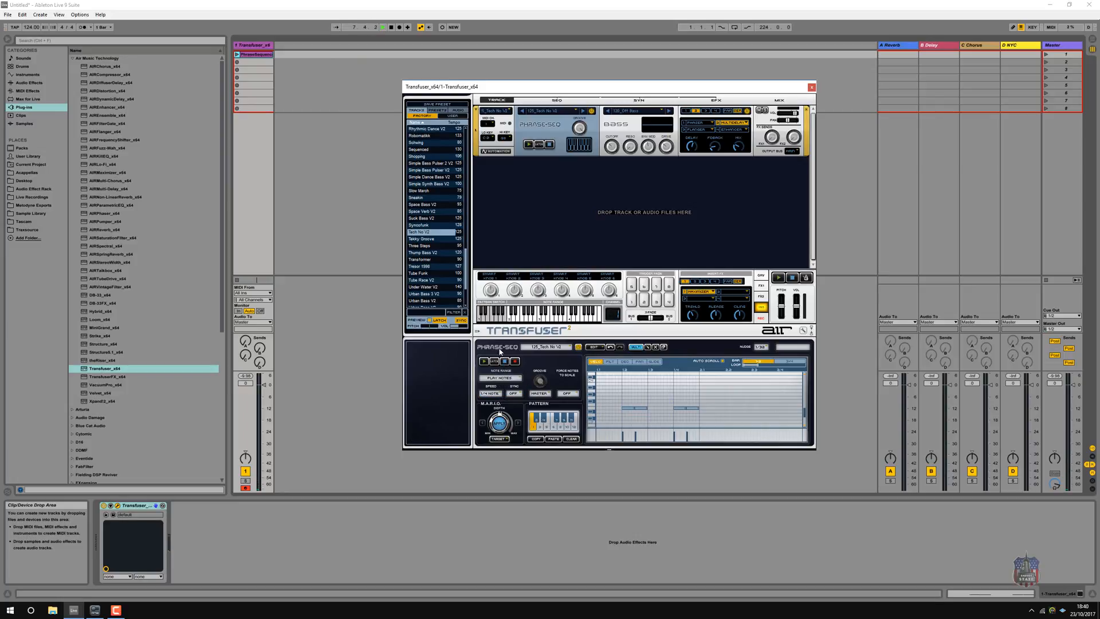
{"action": "left_click", "coordinate": [237, 55]}
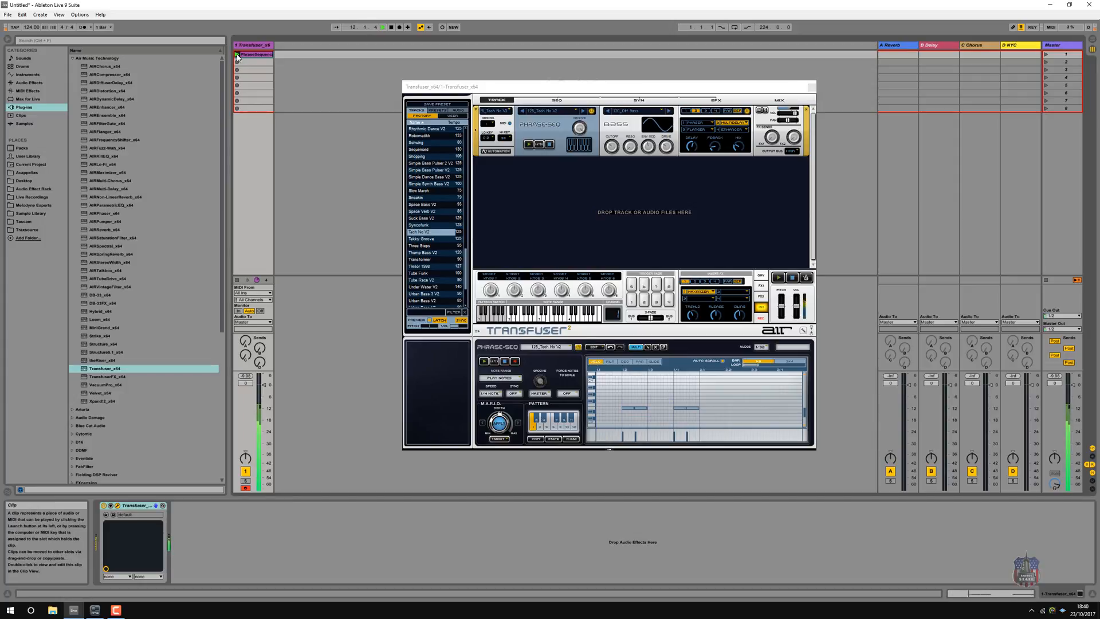
- Try the clip's four notes an octave higher and an octave lower during playback, returning them to E3
{"action": "double_click", "coordinate": [256, 55]}
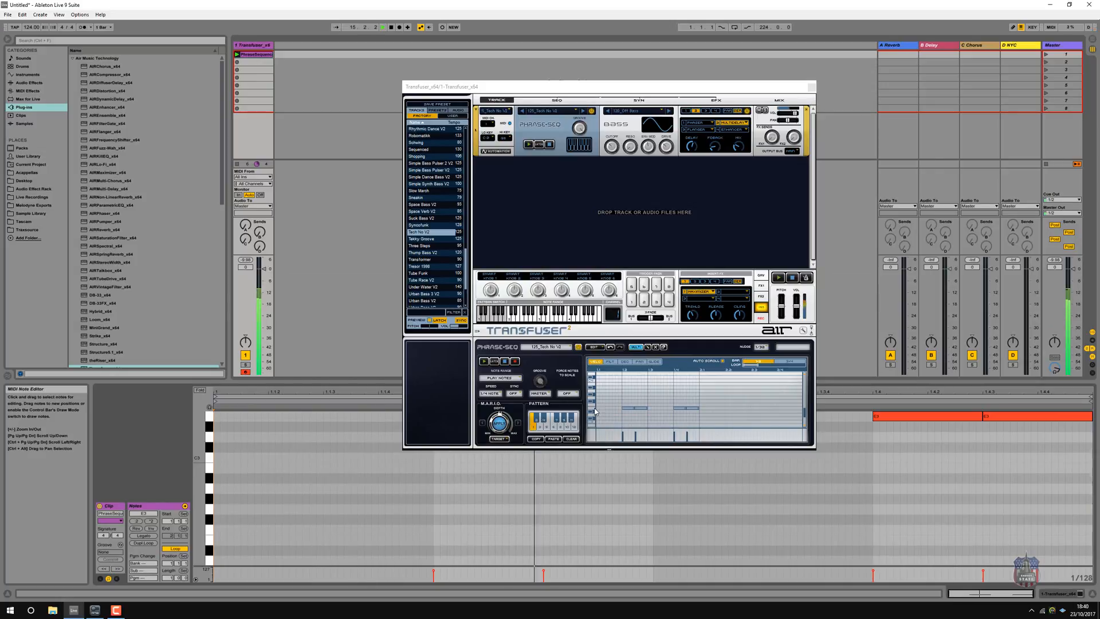
{"action": "scroll", "coordinate": [270, 518], "scroll_direction": "down", "scroll_amount": 3}
{"action": "scroll", "coordinate": [272, 519], "scroll_direction": "up", "scroll_amount": 4}
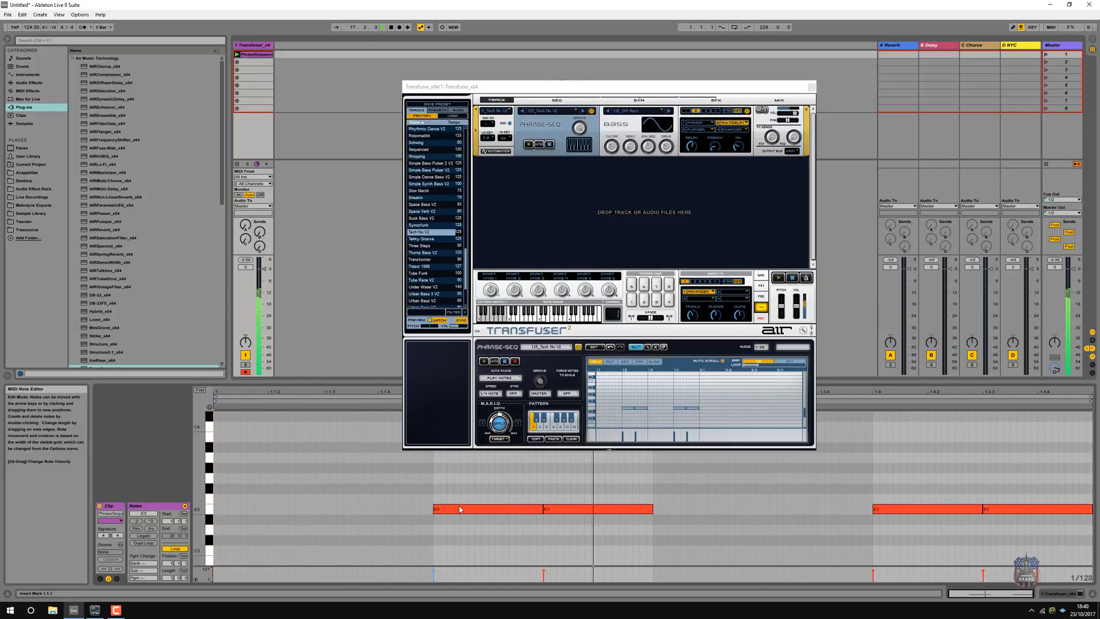
{"action": "left_click_drag", "start_coordinate": [393, 492], "coordinate": [1021, 519]}
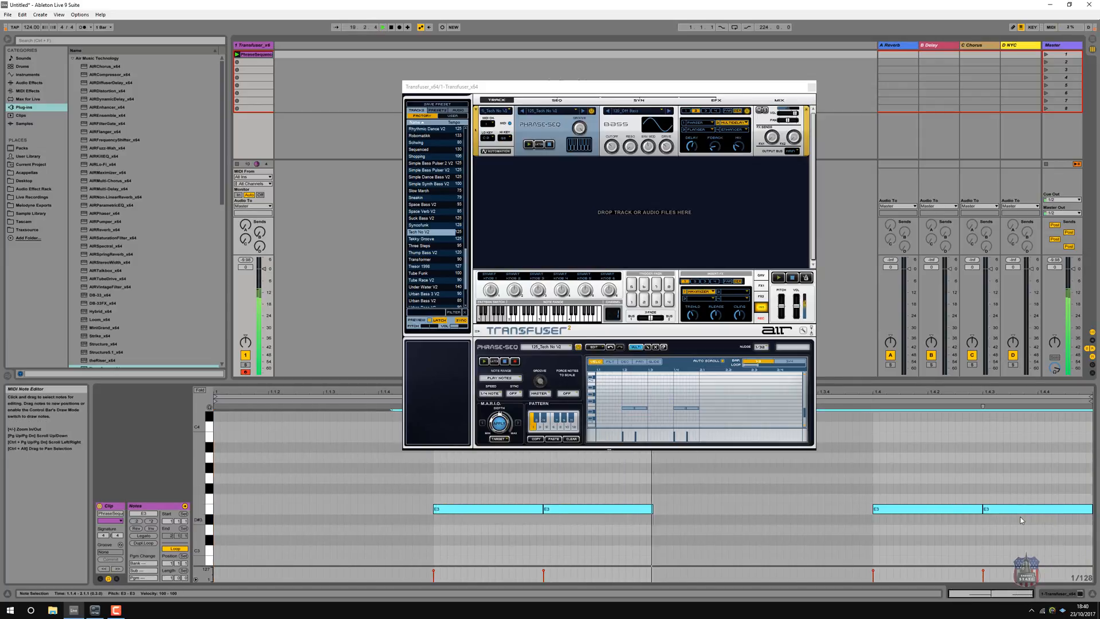
{"action": "key", "text": "shift+Up"}
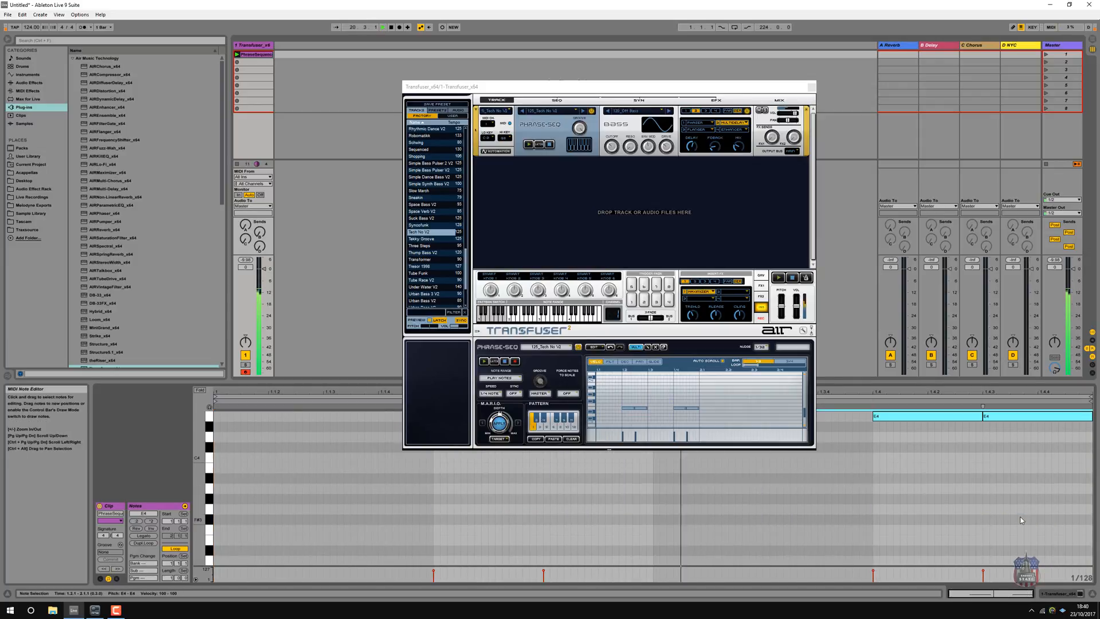
{"action": "key", "text": "shift+Down"}
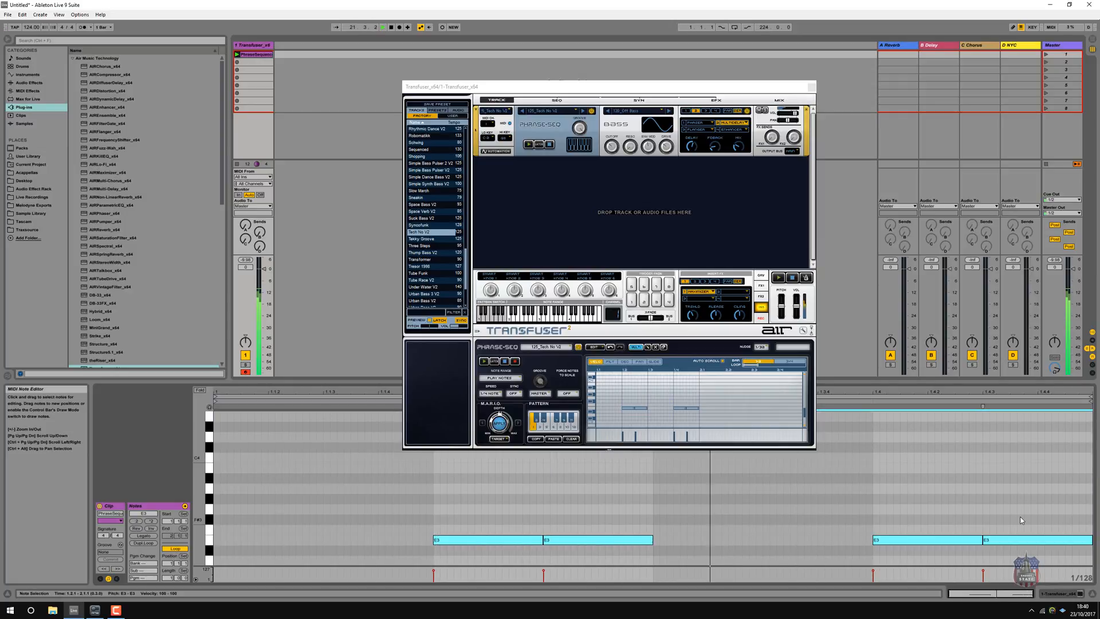
{"action": "key", "text": "shift+Down"}
{"action": "key", "text": "shift+Up"}
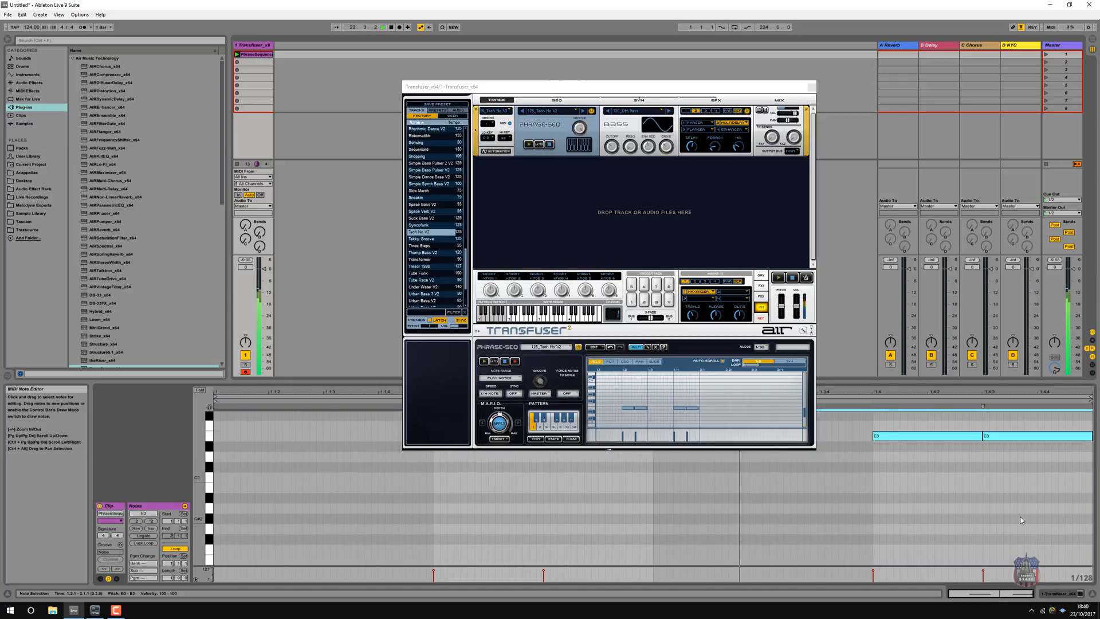
- Close the Transfuser window, stop playback and rename the Transfuser track as Top Bass
{"action": "left_click", "coordinate": [812, 86]}
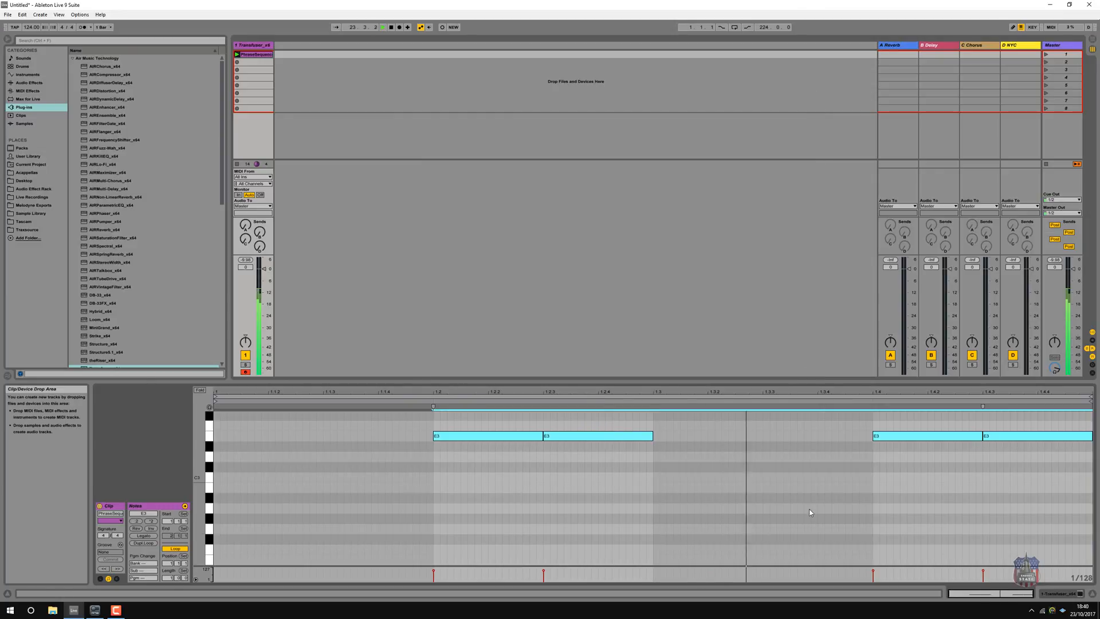
{"action": "scroll", "coordinate": [694, 465], "scroll_direction": "up", "scroll_amount": 3}
{"action": "scroll", "coordinate": [695, 468], "scroll_direction": "up", "scroll_amount": 3}
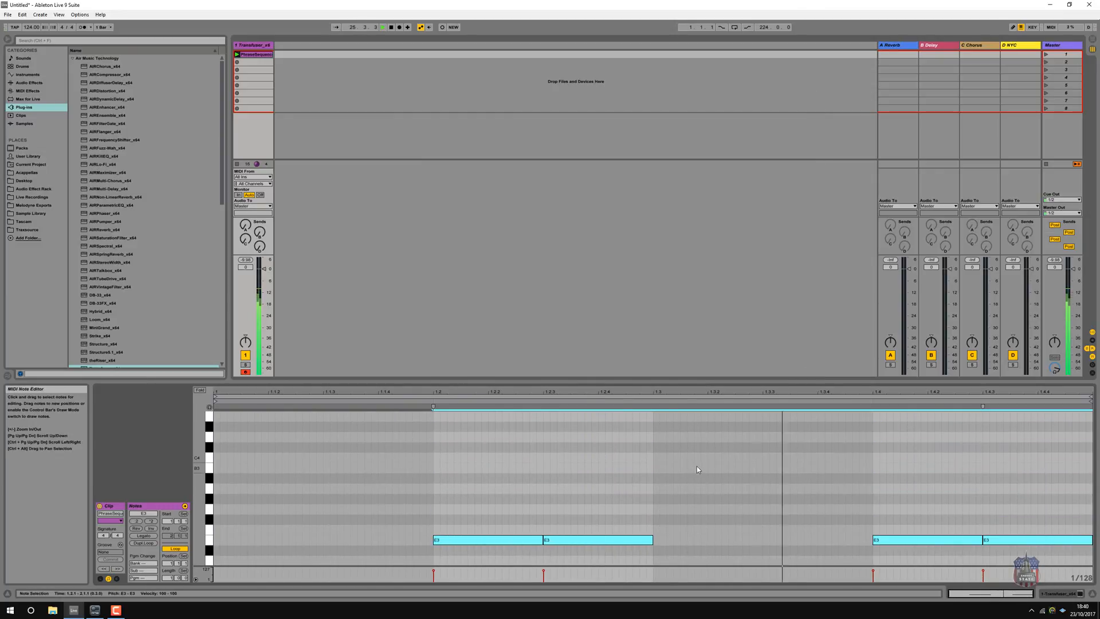
{"action": "left_click", "coordinate": [252, 46]}
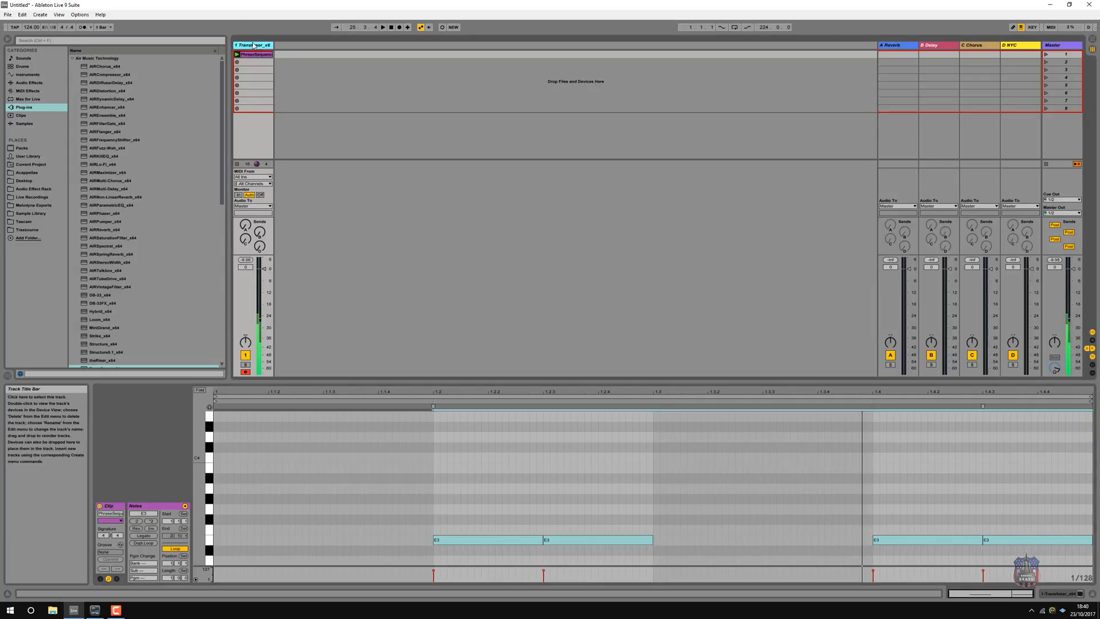
{"action": "right_click", "coordinate": [252, 45]}
{"action": "left_click", "coordinate": [262, 66]}
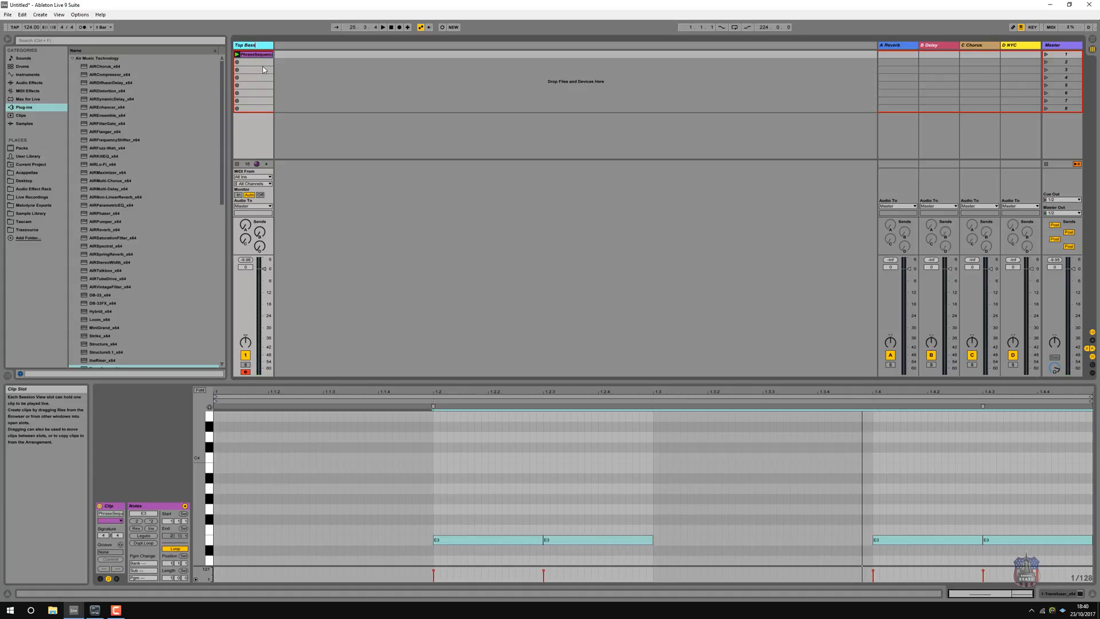
{"action": "type", "text": "Top Bass"}
{"action": "key", "text": "Return"}
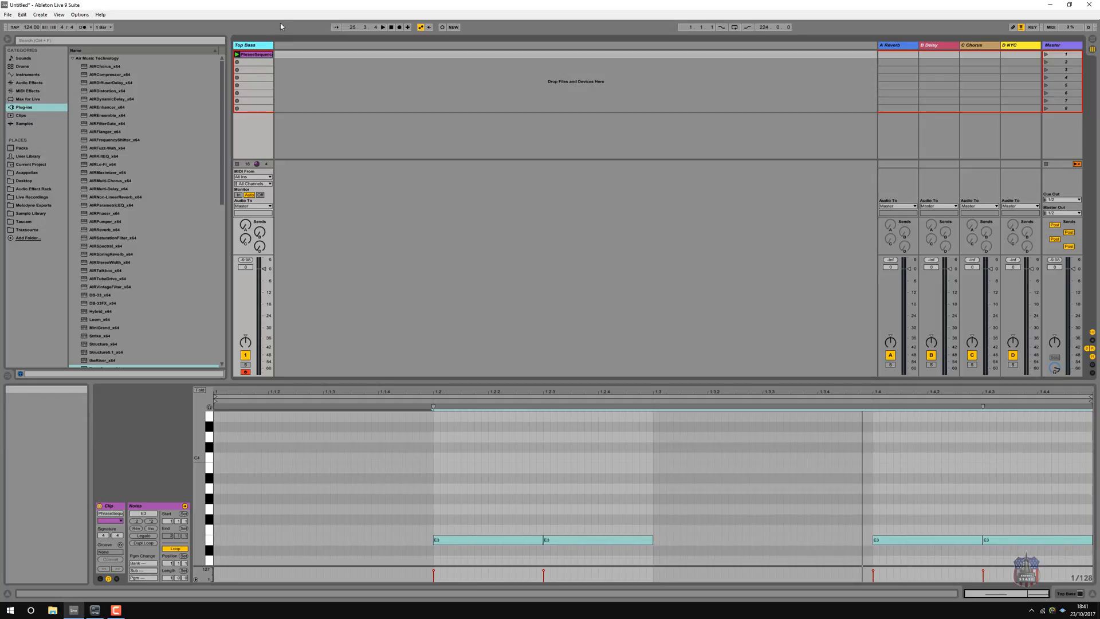
- Insert a second MIDI track and rename it Sub Bass
{"action": "right_click", "coordinate": [286, 44]}
{"action": "left_click", "coordinate": [301, 50]}
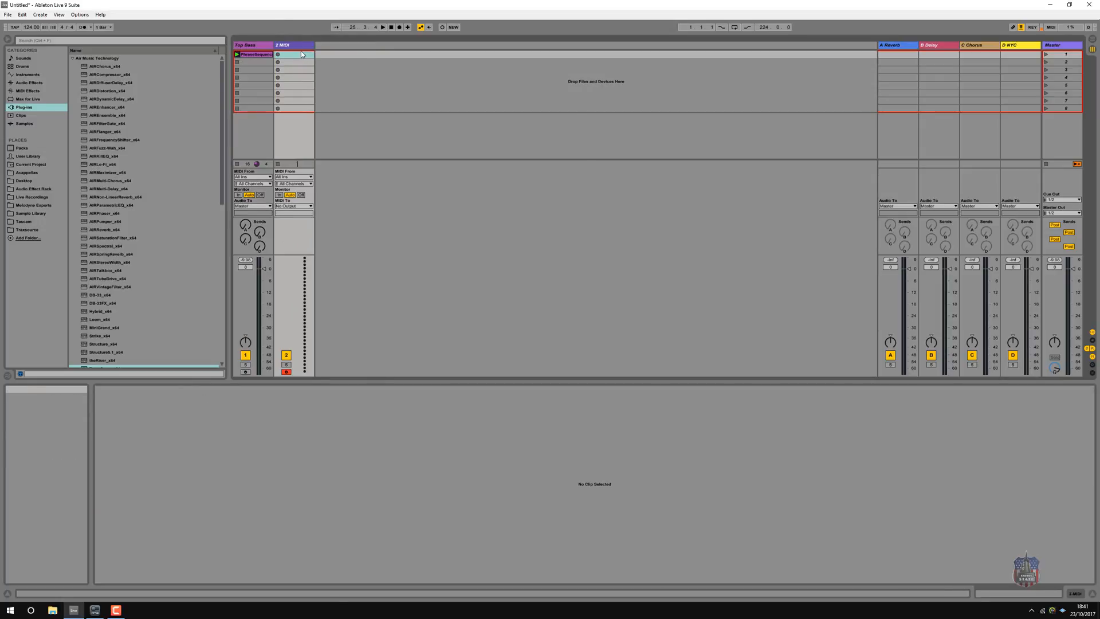
{"action": "left_click", "coordinate": [290, 45]}
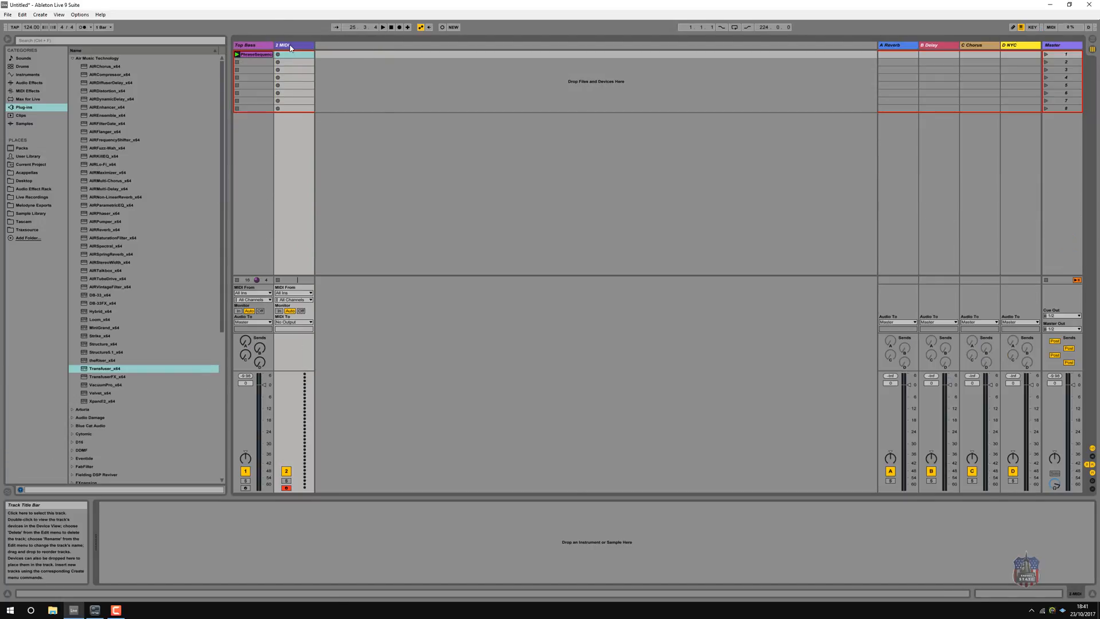
{"action": "right_click", "coordinate": [290, 47]}
{"action": "left_click", "coordinate": [306, 79]}
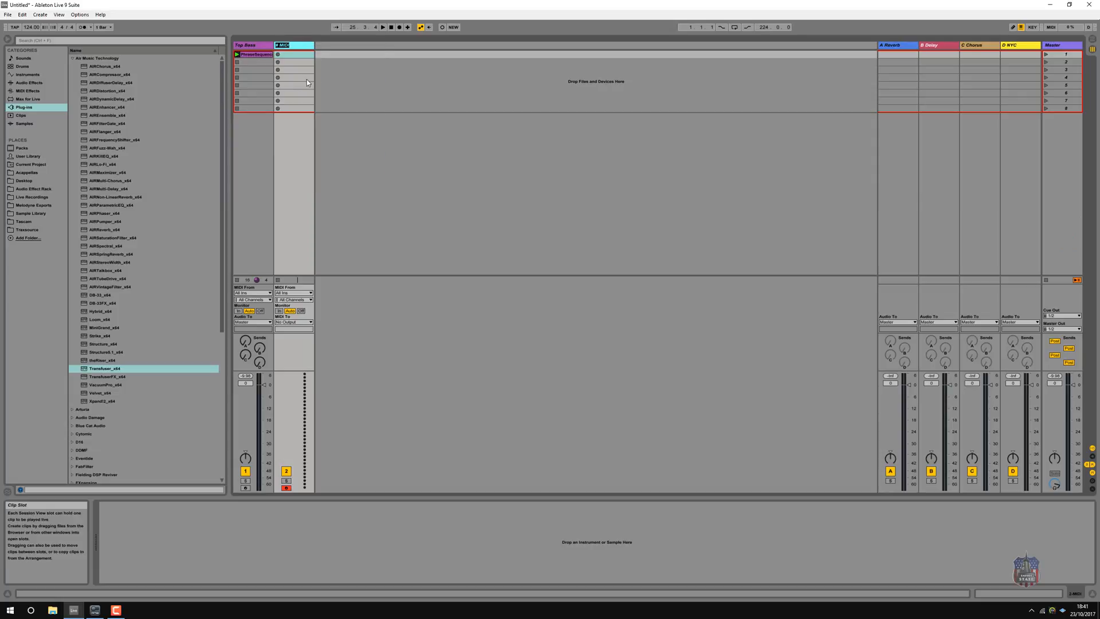
{"action": "type", "text": "Sub Bass"}
{"action": "key", "text": "Return"}
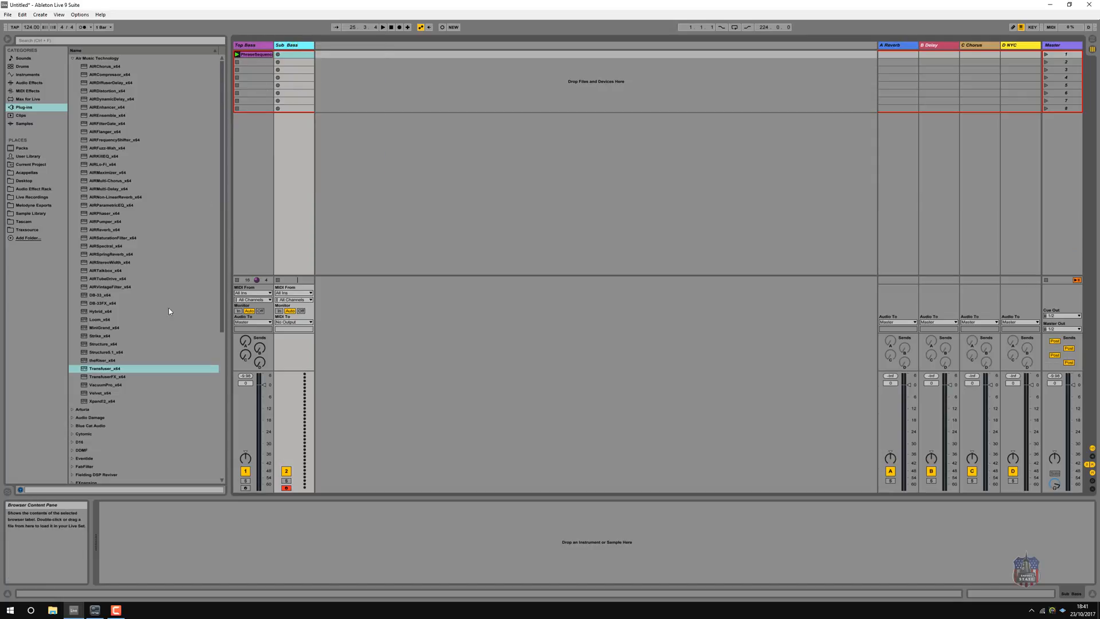
- Load Rob Papen's SubBoomBass plug-in onto the Sub Bass track
{"action": "left_click", "coordinate": [71, 59]}
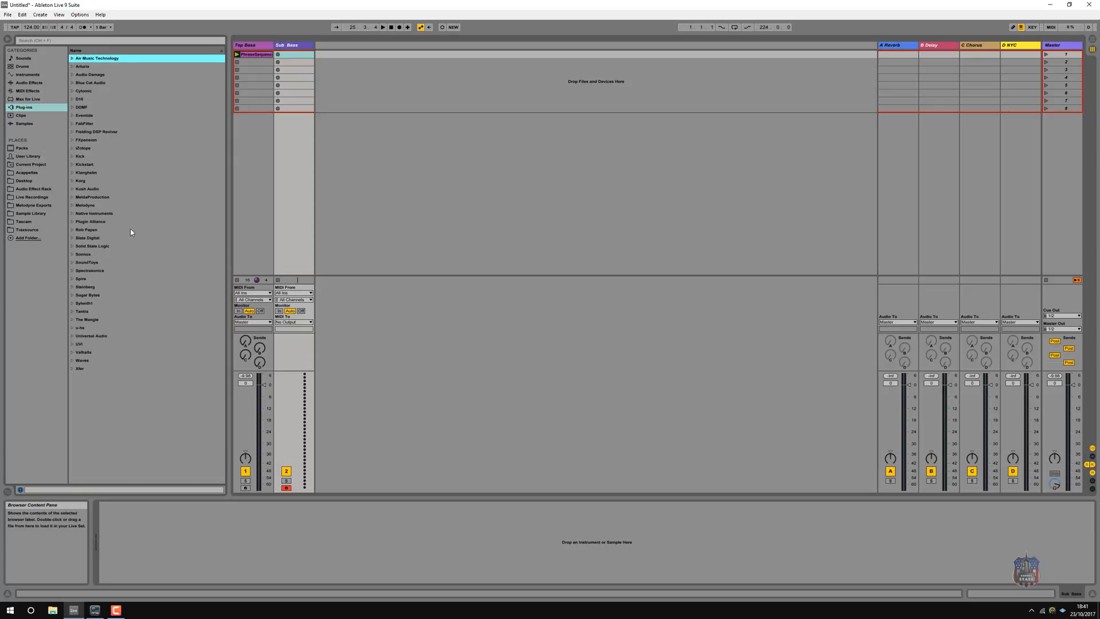
{"action": "left_click", "coordinate": [72, 230]}
{"action": "left_click", "coordinate": [77, 263]}
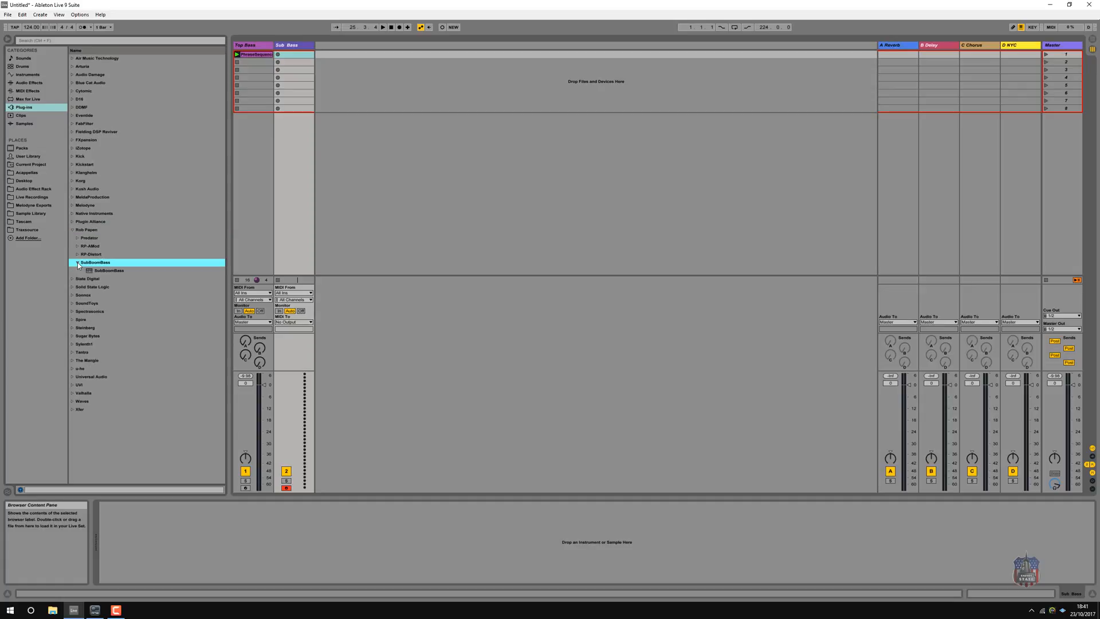
{"action": "left_click_drag", "start_coordinate": [98, 271], "coordinate": [283, 125]}
{"action": "left_click_drag", "start_coordinate": [308, 57], "coordinate": [308, 57]}
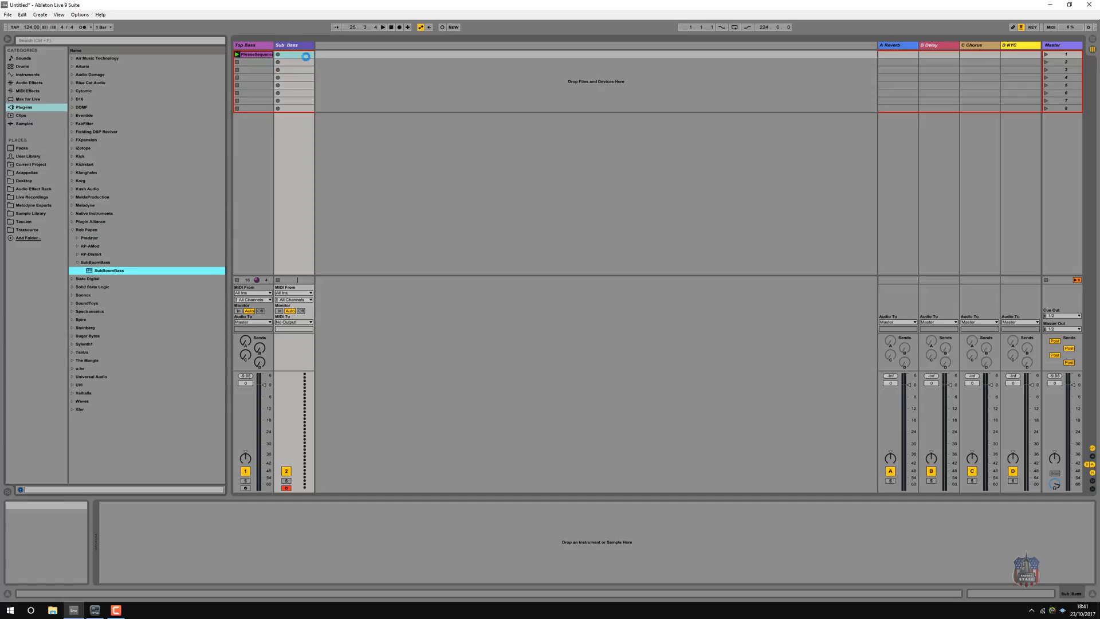
- Copy the Top Bass clip into the first clip slot of the Sub Bass track
{"action": "left_click", "coordinate": [251, 57]}
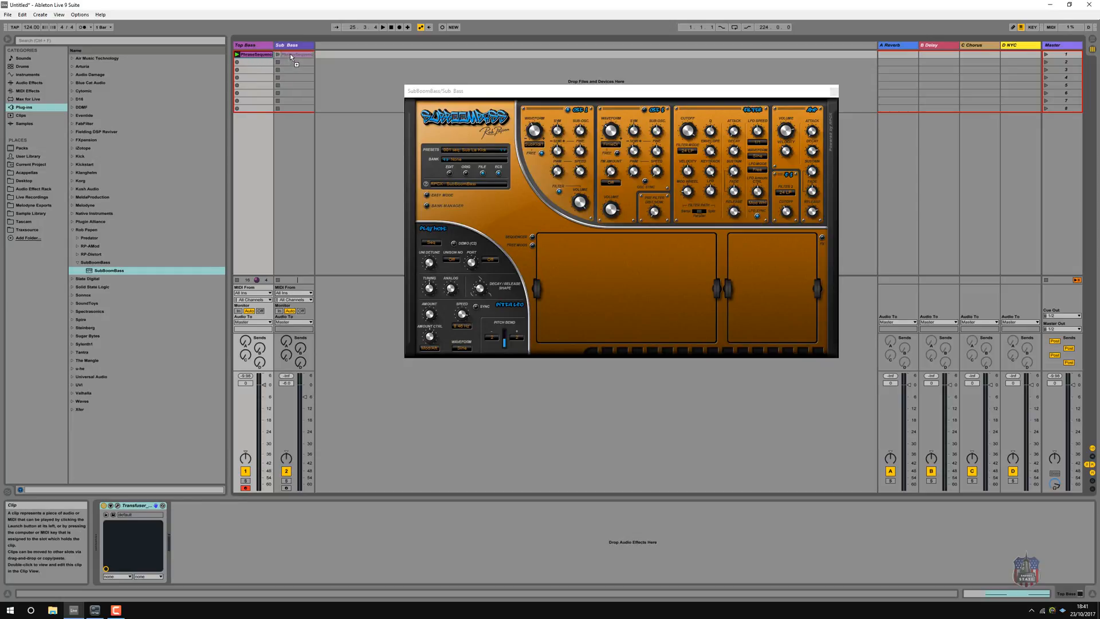
{"action": "left_click_drag", "start_coordinate": [290, 53], "coordinate": [290, 54]}
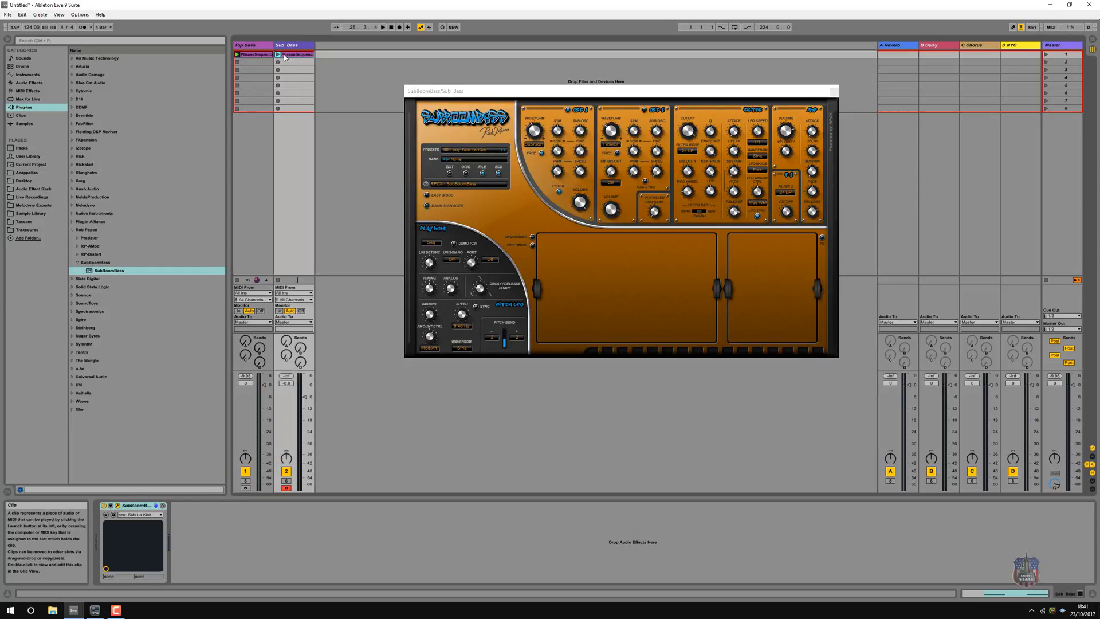
- Load the favourite preset "sub: Bit Tony" in SubBoomBass and start the Sub Bass clip playing
{"action": "left_click", "coordinate": [480, 150]}
{"action": "mouse_move", "coordinate": [486, 208]}
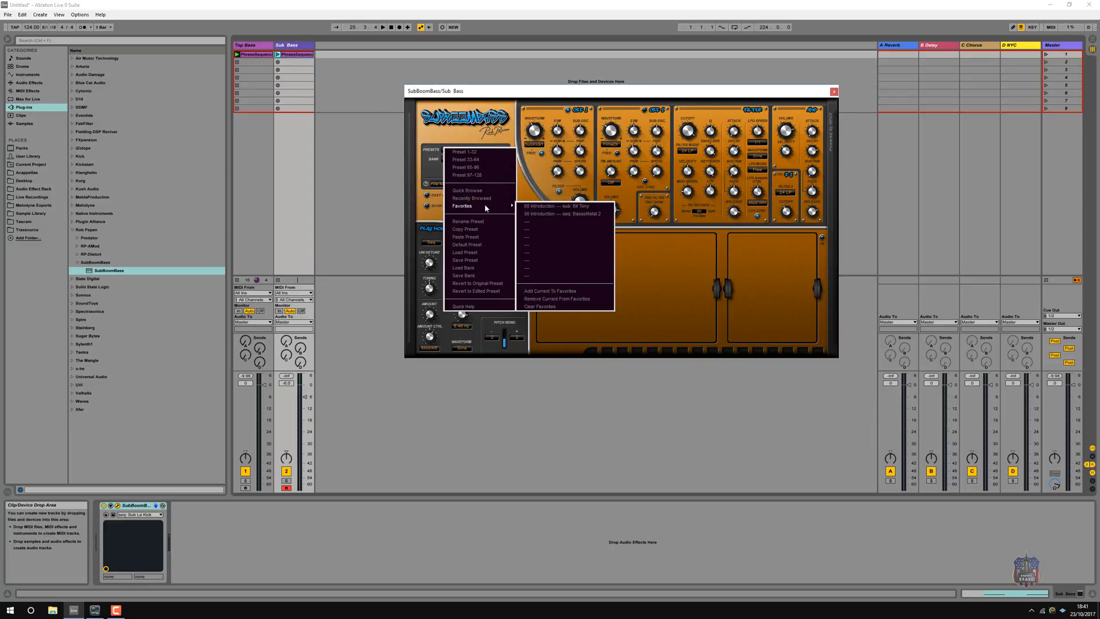
{"action": "left_click", "coordinate": [561, 206]}
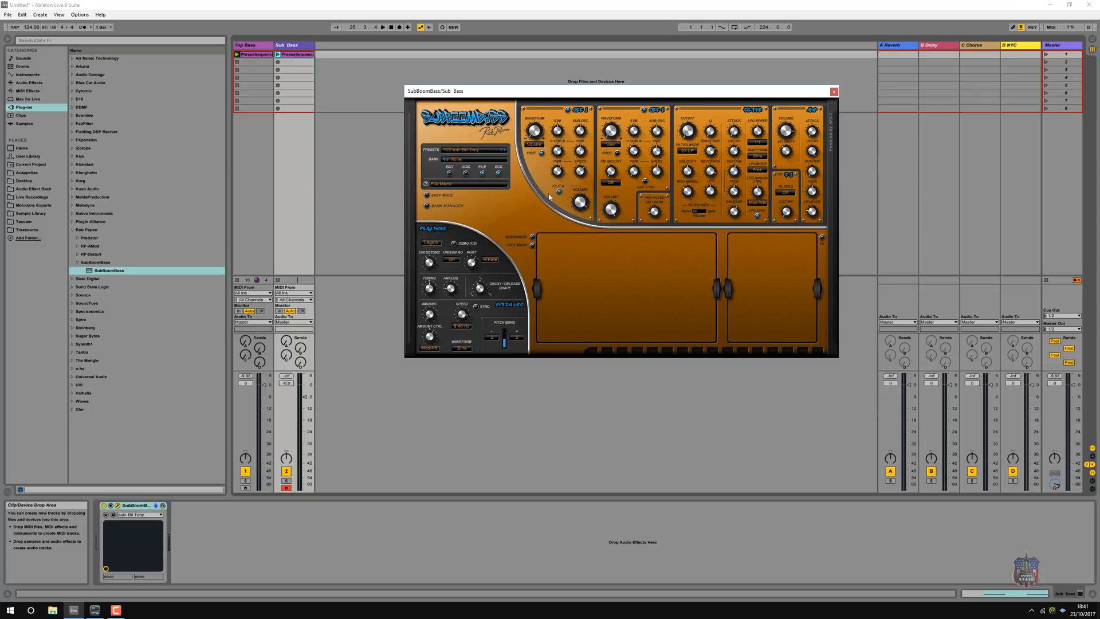
{"action": "left_click", "coordinate": [278, 55]}
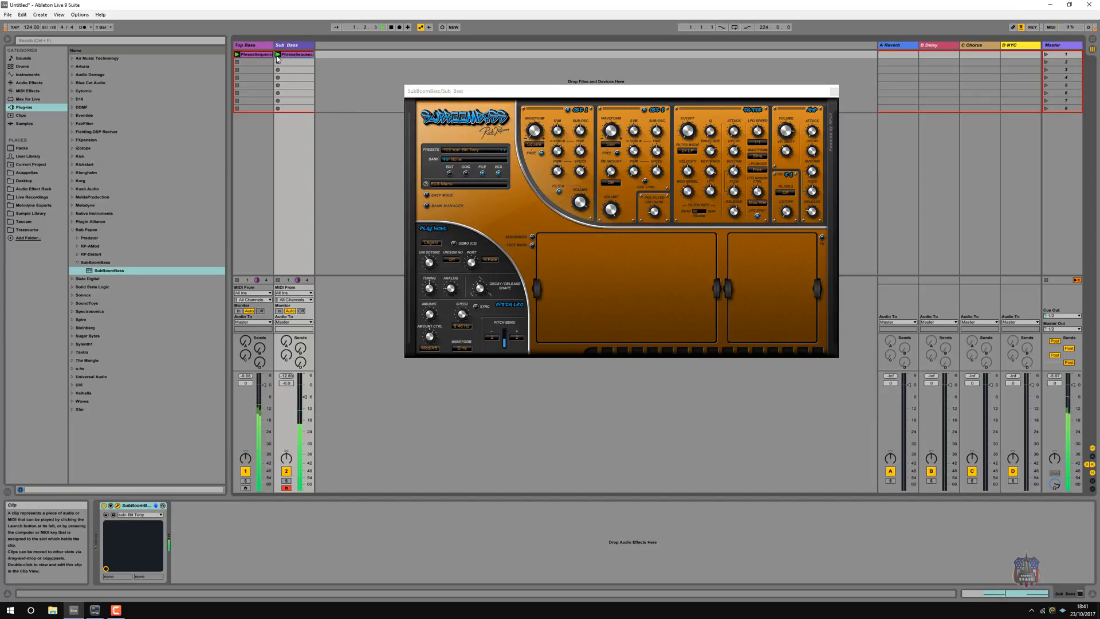
- Open the Sub Bass clip's notes and transpose all of them down an octave to E2
{"action": "double_click", "coordinate": [293, 55]}
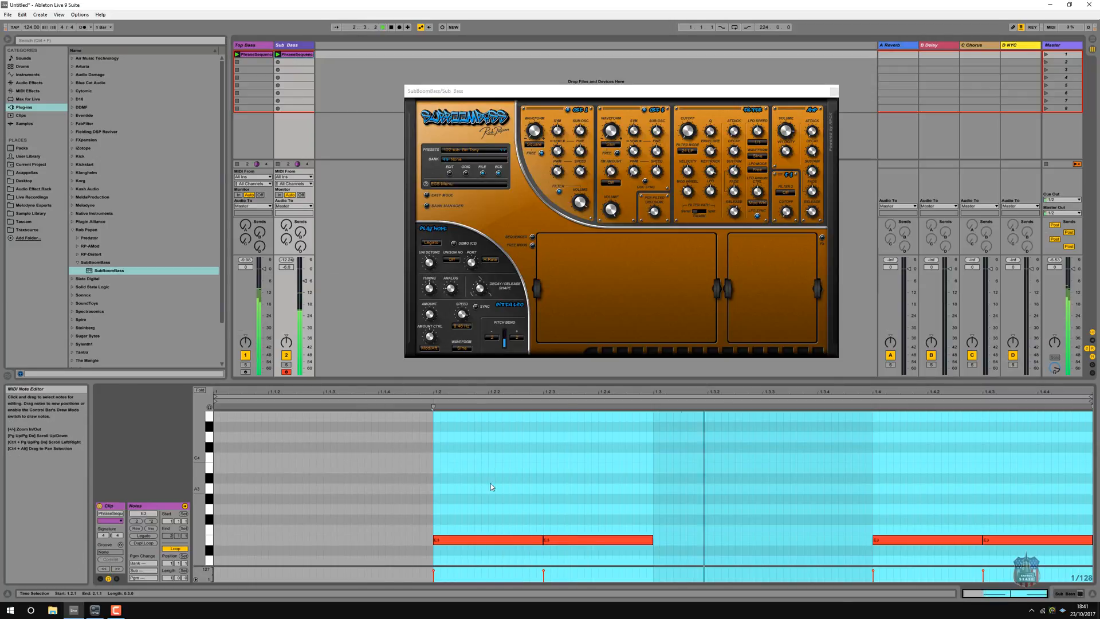
{"action": "scroll", "coordinate": [491, 475], "scroll_direction": "down", "scroll_amount": 2}
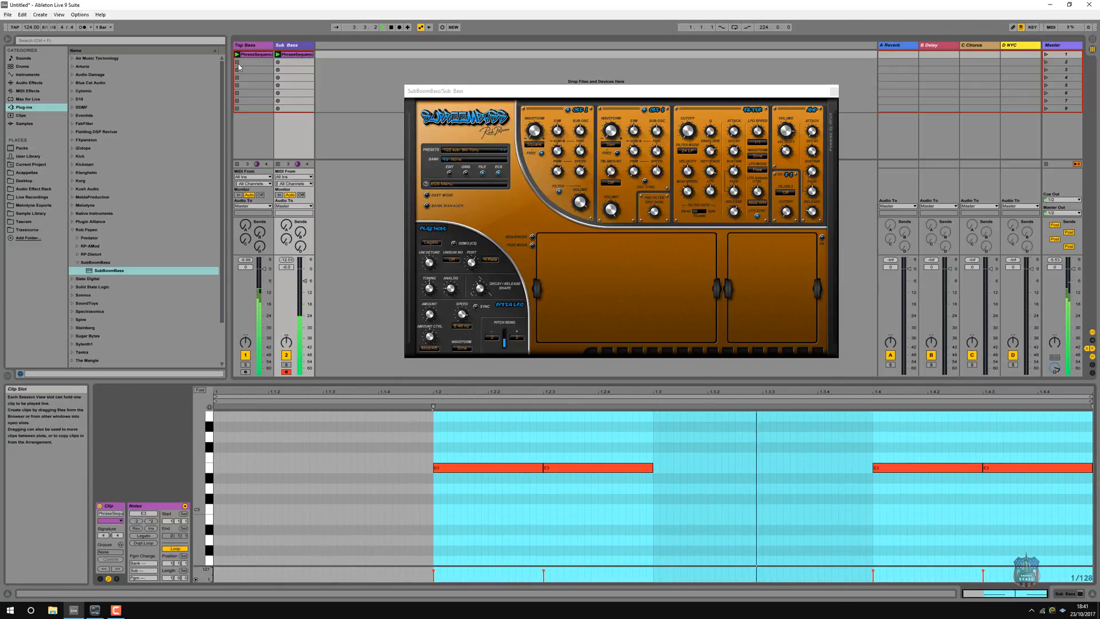
{"action": "left_click", "coordinate": [400, 478]}
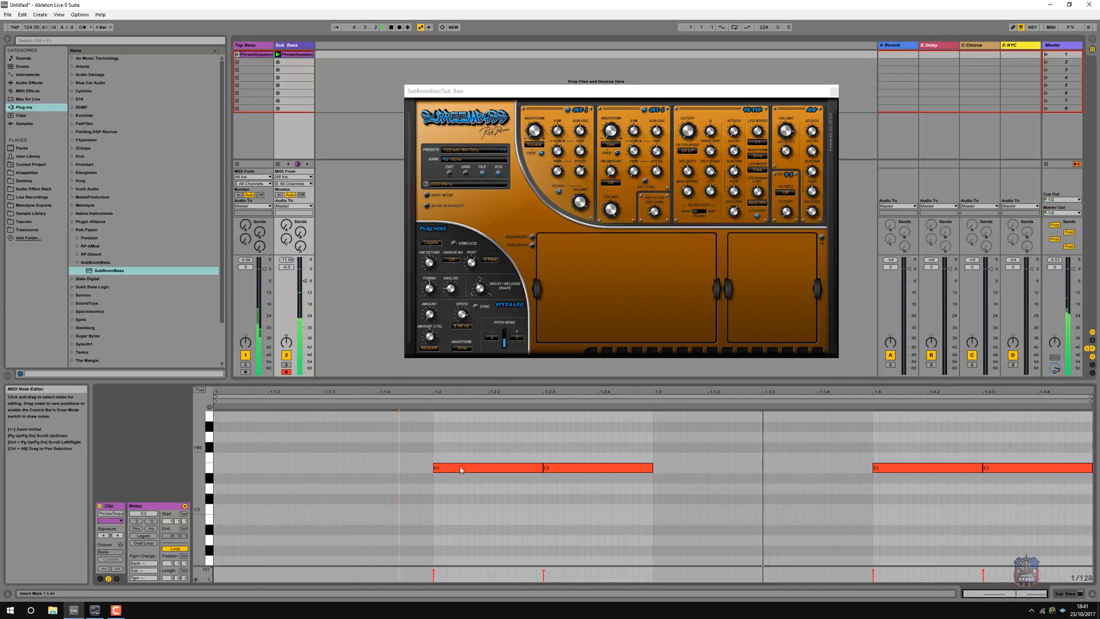
{"action": "left_click_drag", "start_coordinate": [399, 449], "coordinate": [1013, 504]}
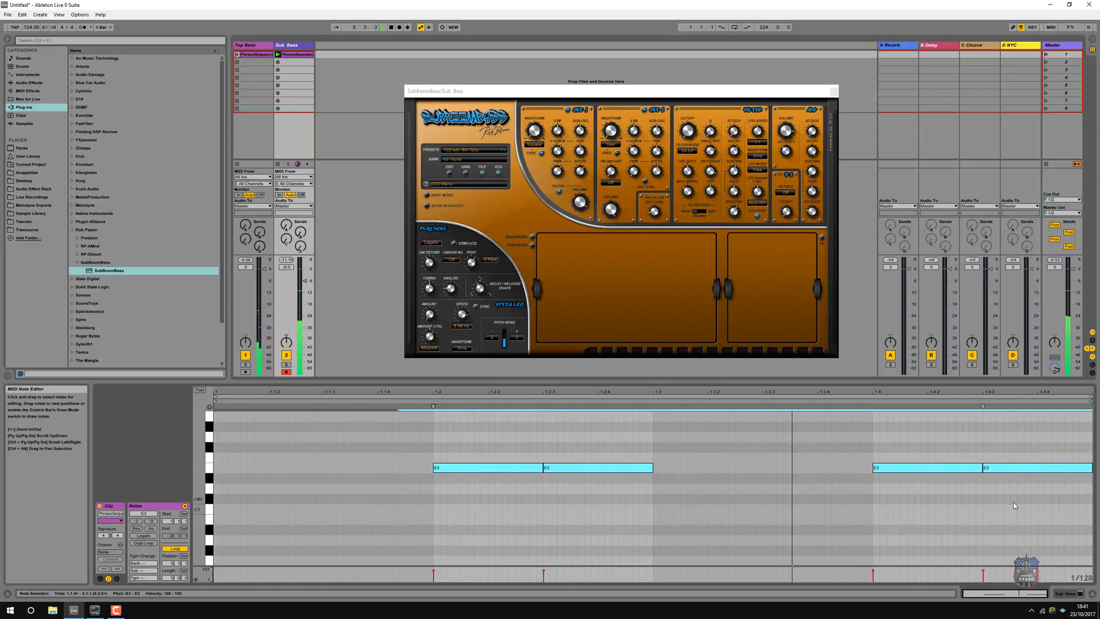
{"action": "key", "text": "shift+Down"}
{"action": "key", "text": "shift+Down"}
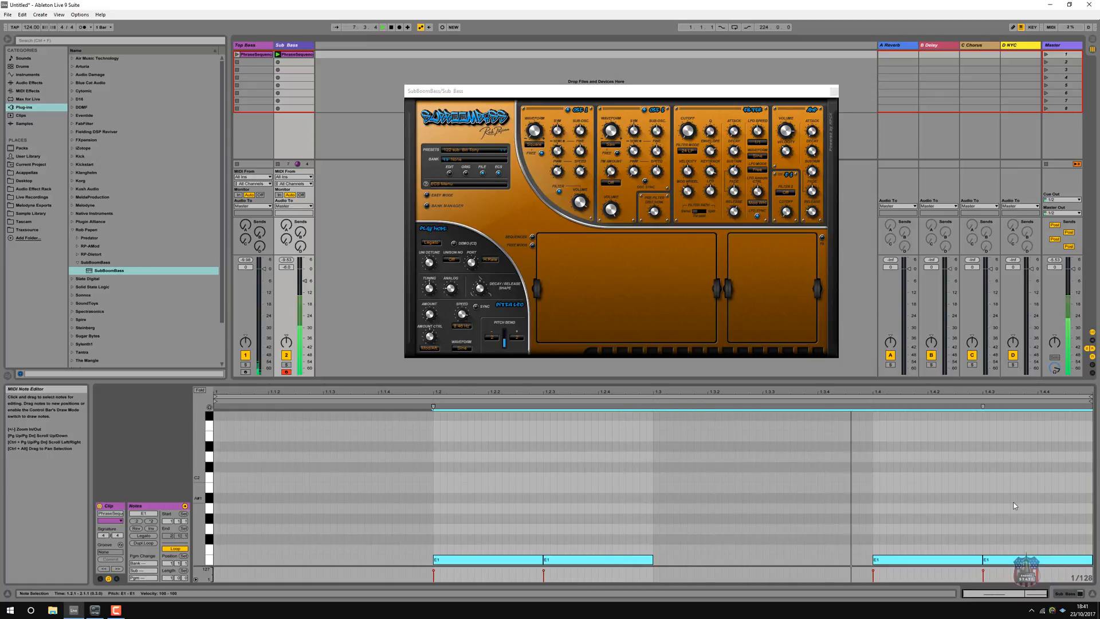
{"action": "key", "text": "shift+Up"}
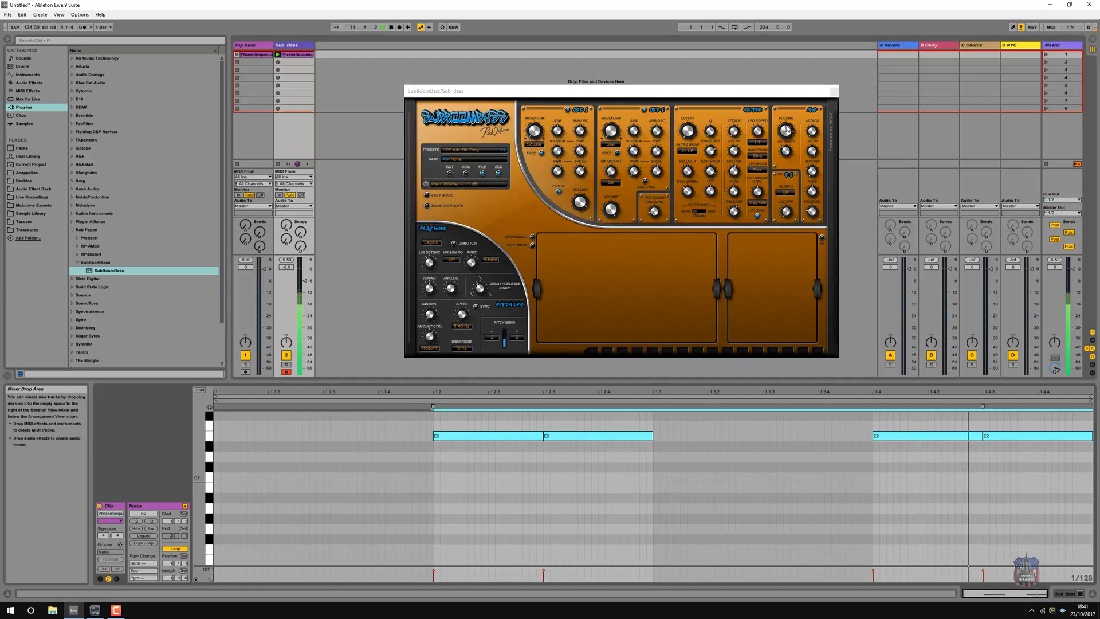
- Adjust SubBoomBass's main volume, set its second filter to 6dB HighPass and tune that filter's cutoff frequency
{"action": "left_click_drag", "start_coordinate": [787, 130], "coordinate": [788, 120]}
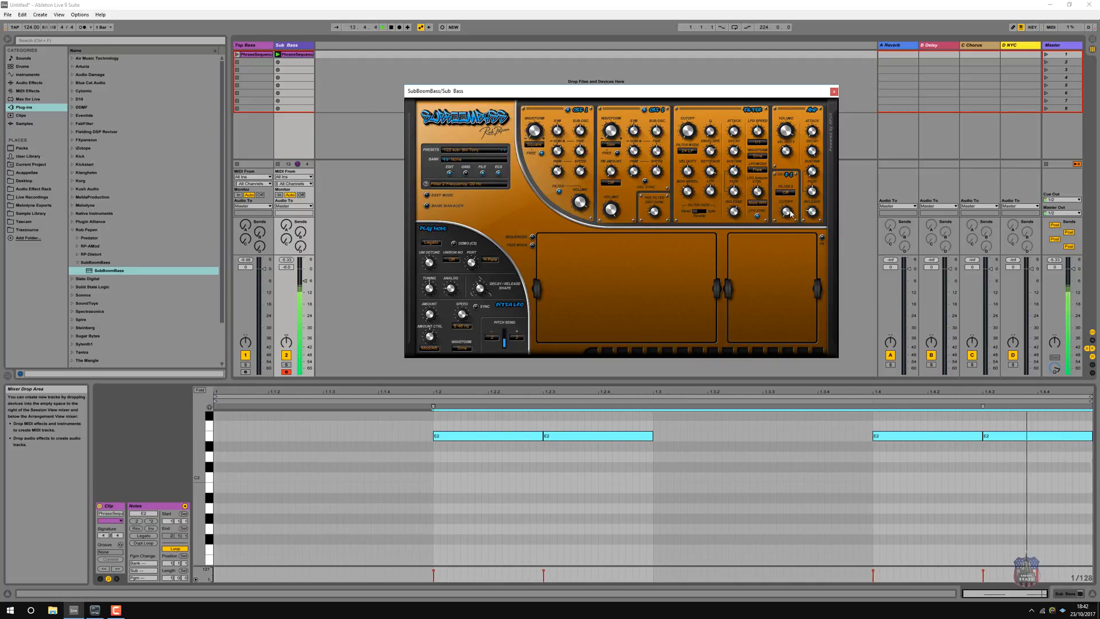
{"action": "left_click_drag", "start_coordinate": [791, 214], "coordinate": [789, 175]}
{"action": "left_click", "coordinate": [787, 194]}
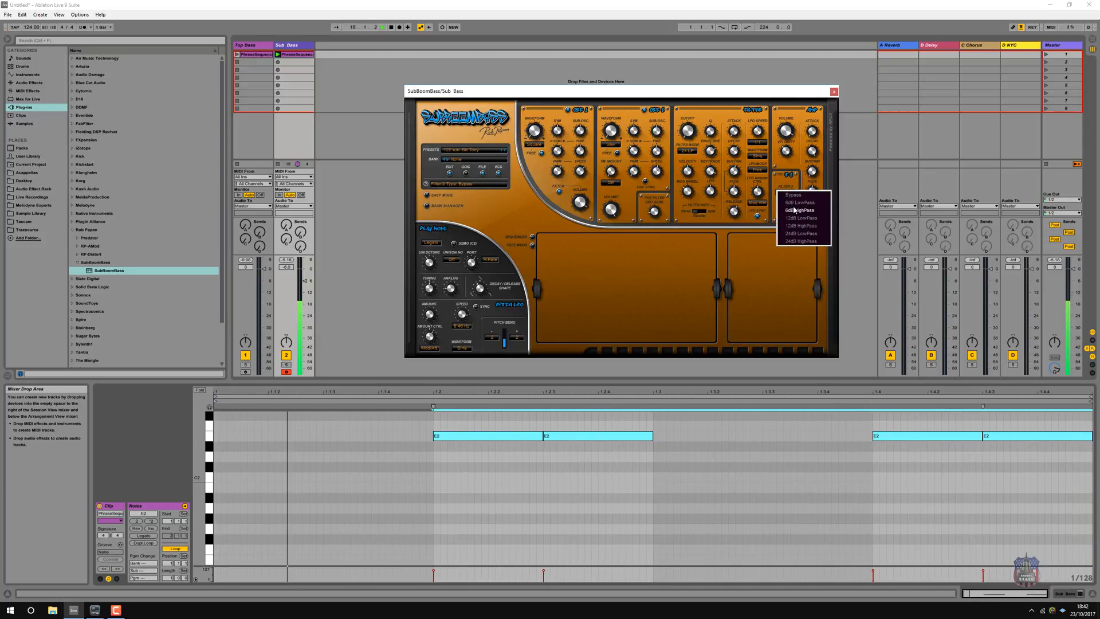
{"action": "left_click", "coordinate": [796, 210]}
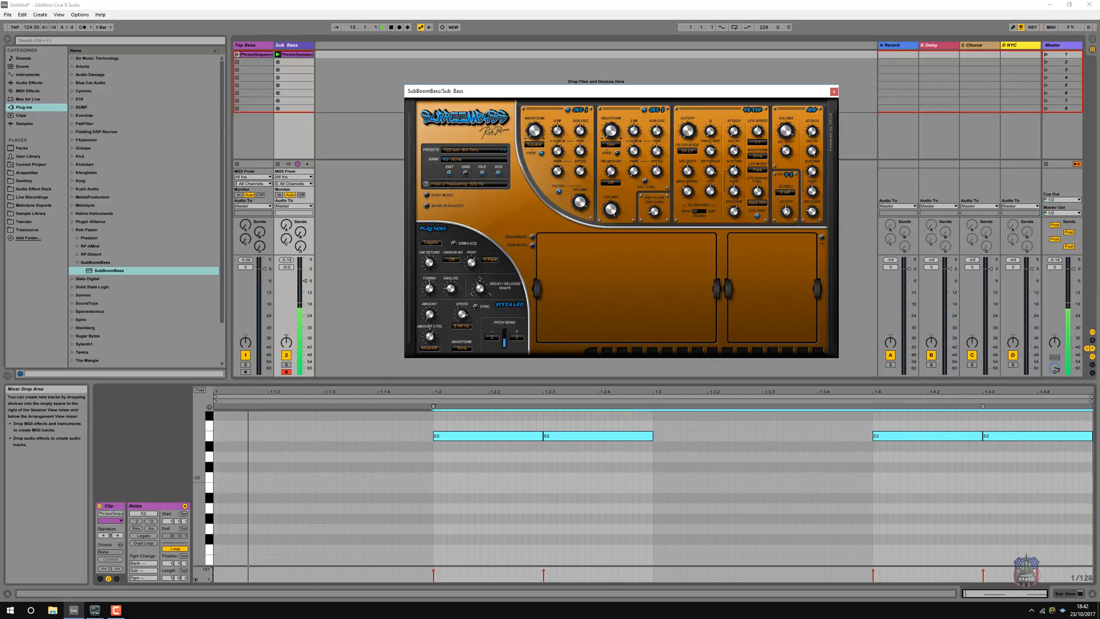
{"action": "mouse_move", "coordinate": [786, 211]}
{"action": "left_mouse_down"}
{"action": "mouse_move", "coordinate": [785, 243]}
{"action": "mouse_move", "coordinate": [783, 189]}
{"action": "mouse_move", "coordinate": [791, 226]}
{"action": "left_mouse_up"}
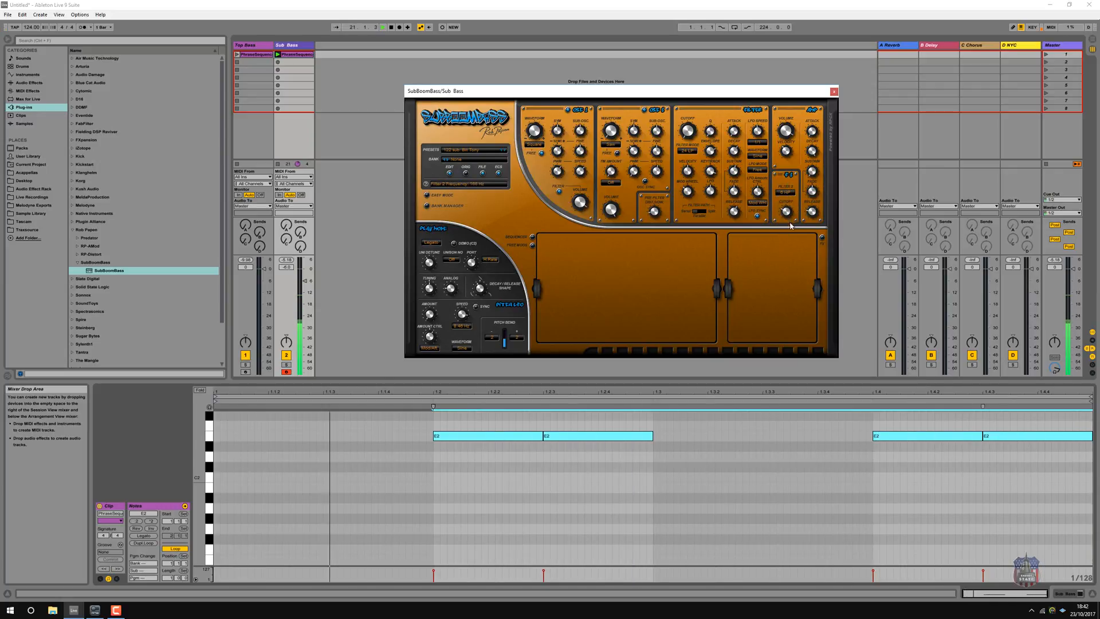
- Switch from the clip's notes to the Sub Bass track's devices, with the SubBoomBass window hidden and reopened
{"action": "key", "text": "ctrl+alt+p"}
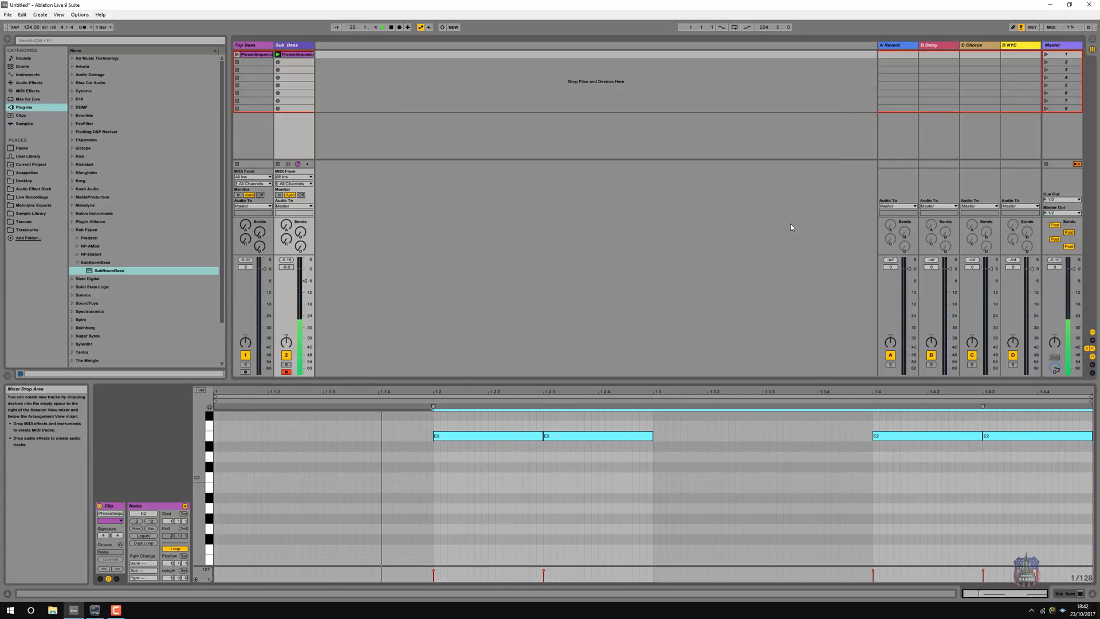
{"action": "left_click", "coordinate": [1002, 541]}
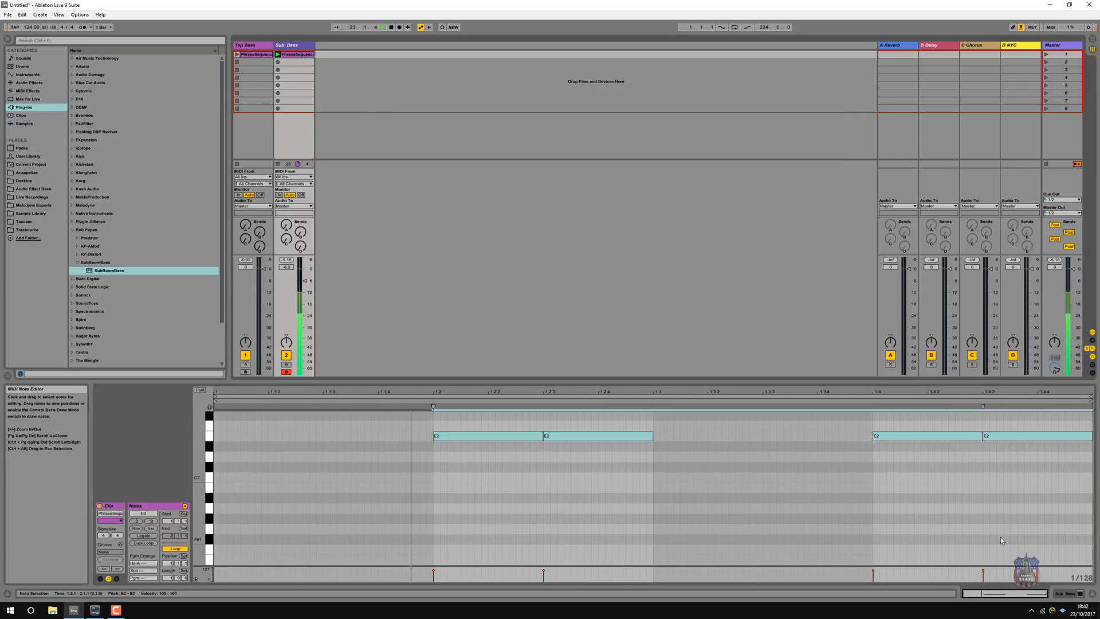
{"action": "key", "text": "shift+Tab"}
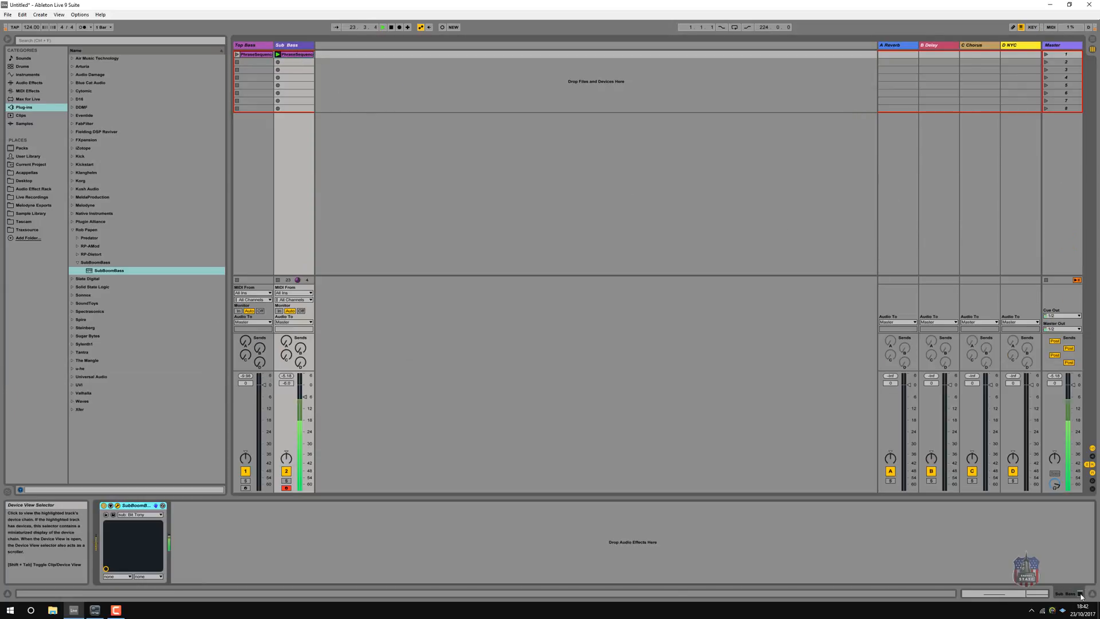
{"action": "left_click", "coordinate": [113, 515]}
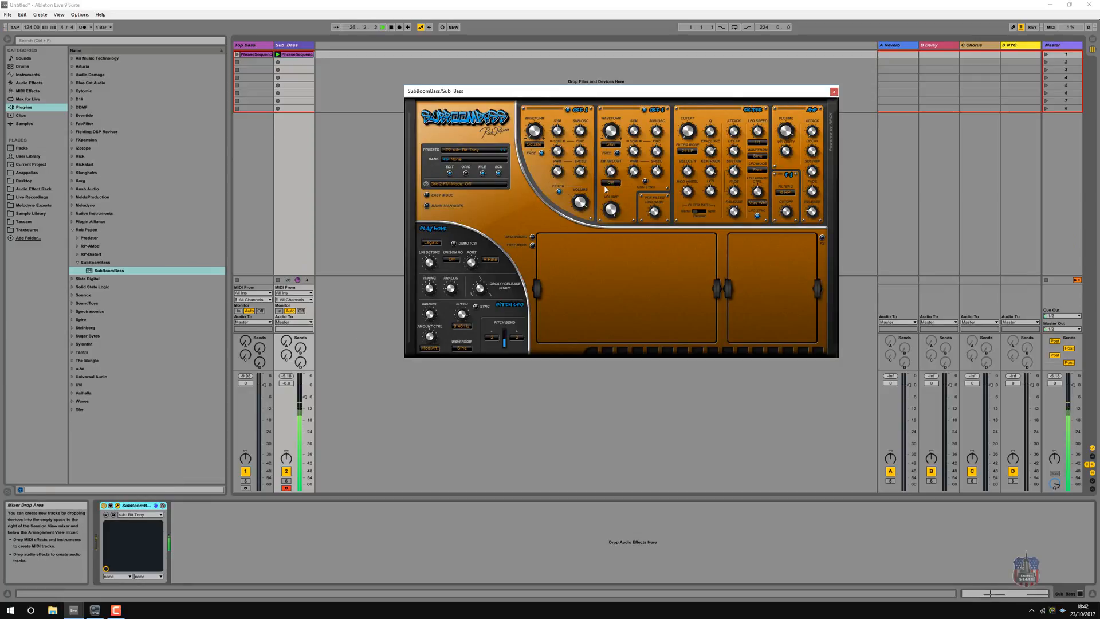
- Launch the Top Bass clip alongside the sub and lower the Top Bass track volume to about -6 dB
{"action": "left_click", "coordinate": [237, 55]}
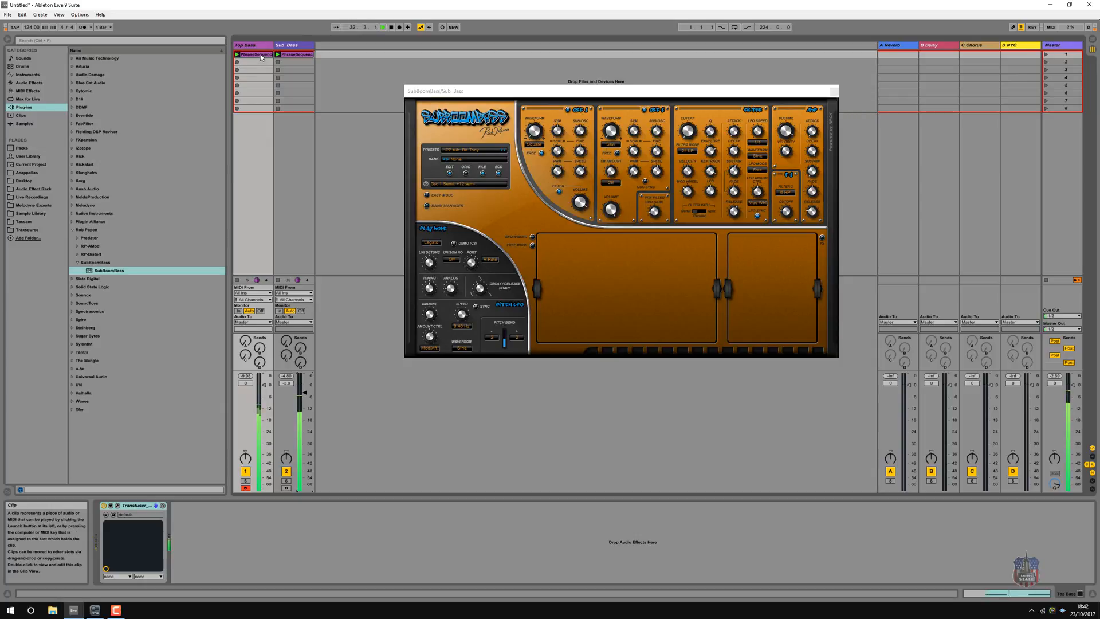
{"action": "left_click_drag", "start_coordinate": [264, 384], "coordinate": [264, 387]}
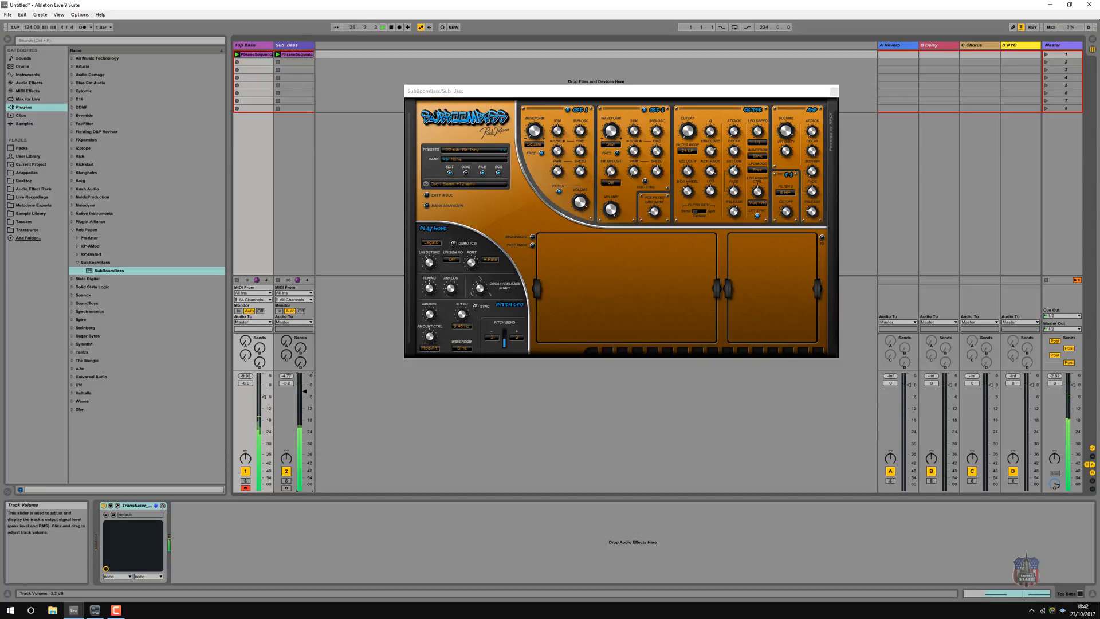
- Group the Top Bass and Sub Bass tracks together
{"action": "left_click", "coordinate": [291, 48]}
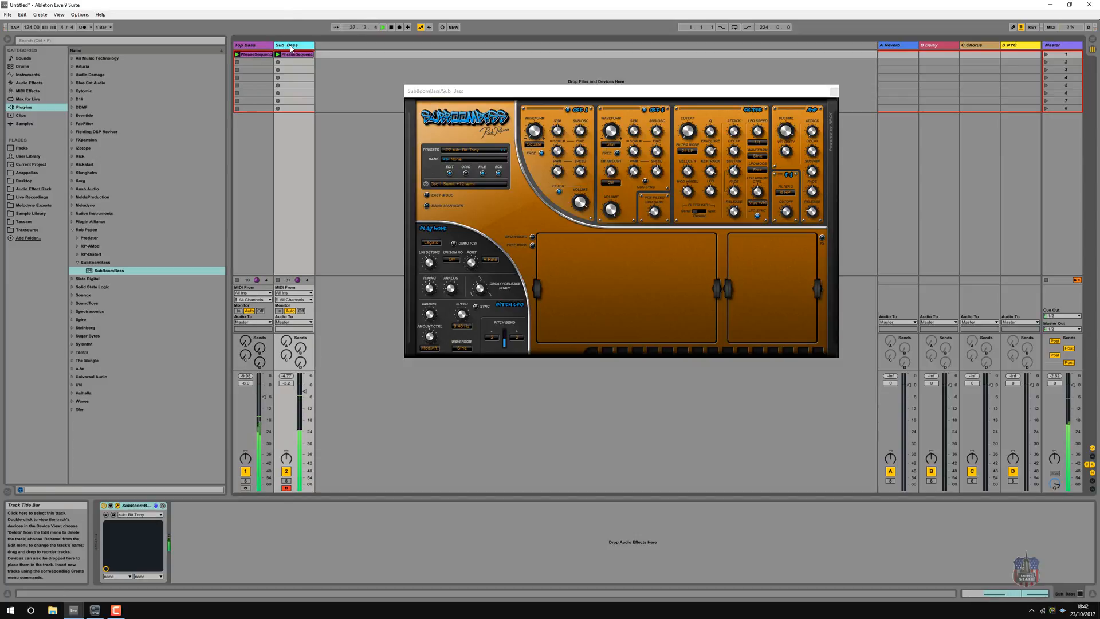
{"action": "left_click", "coordinate": [259, 46]}
{"action": "right_click", "coordinate": [261, 47]}
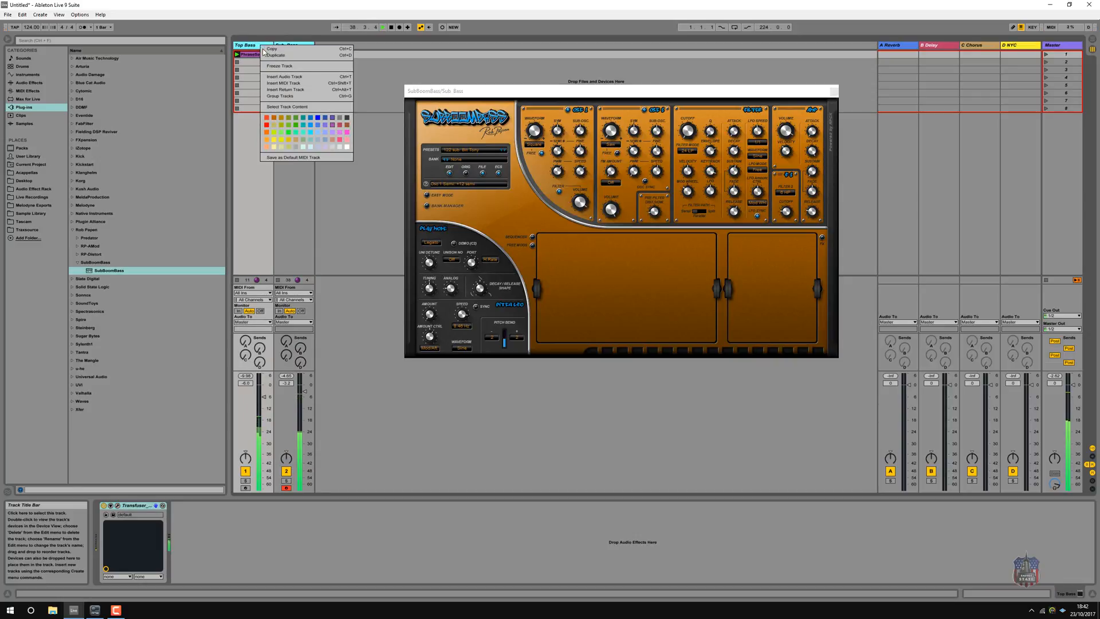
{"action": "left_click", "coordinate": [280, 96]}
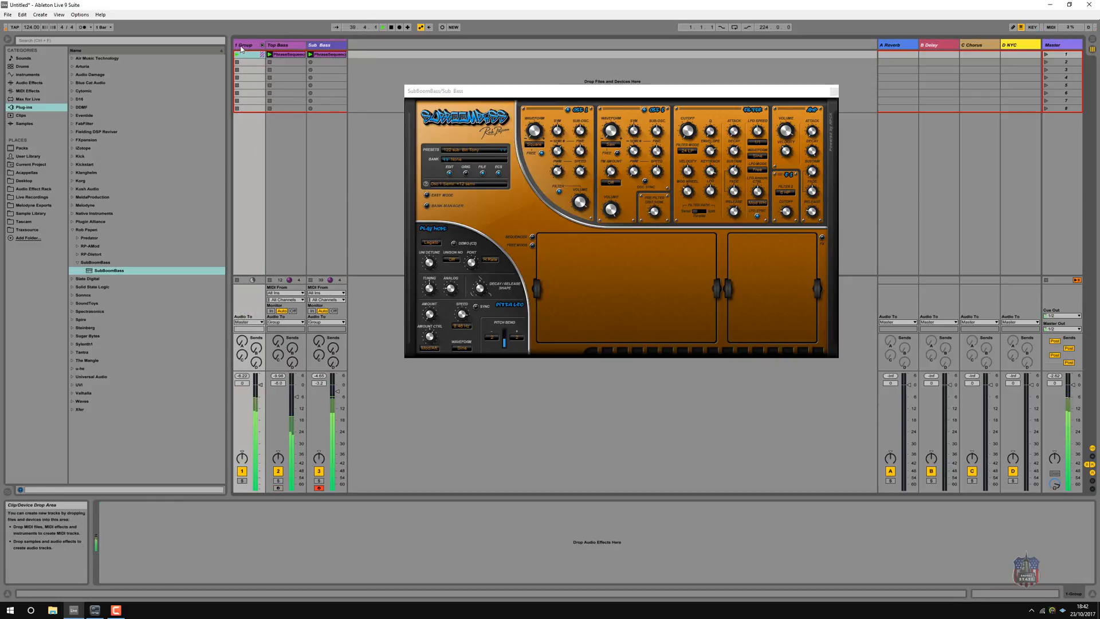
- Rename the new group track as Bass Group
{"action": "left_click", "coordinate": [241, 48]}
{"action": "right_click", "coordinate": [241, 48]}
{"action": "left_click", "coordinate": [267, 70]}
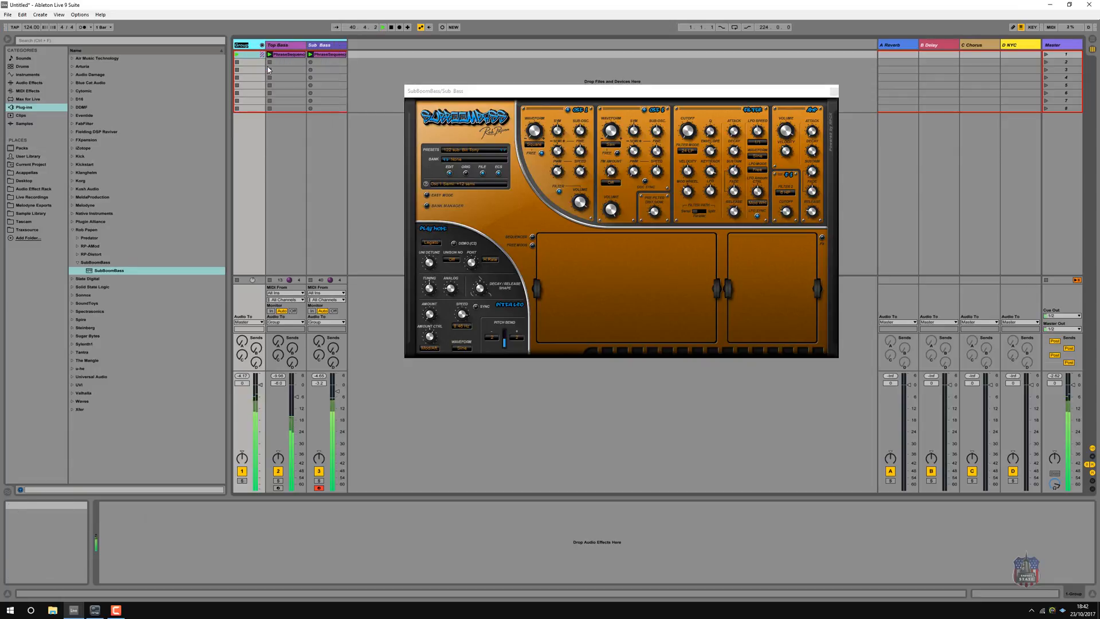
{"action": "type", "text": "Bass"}
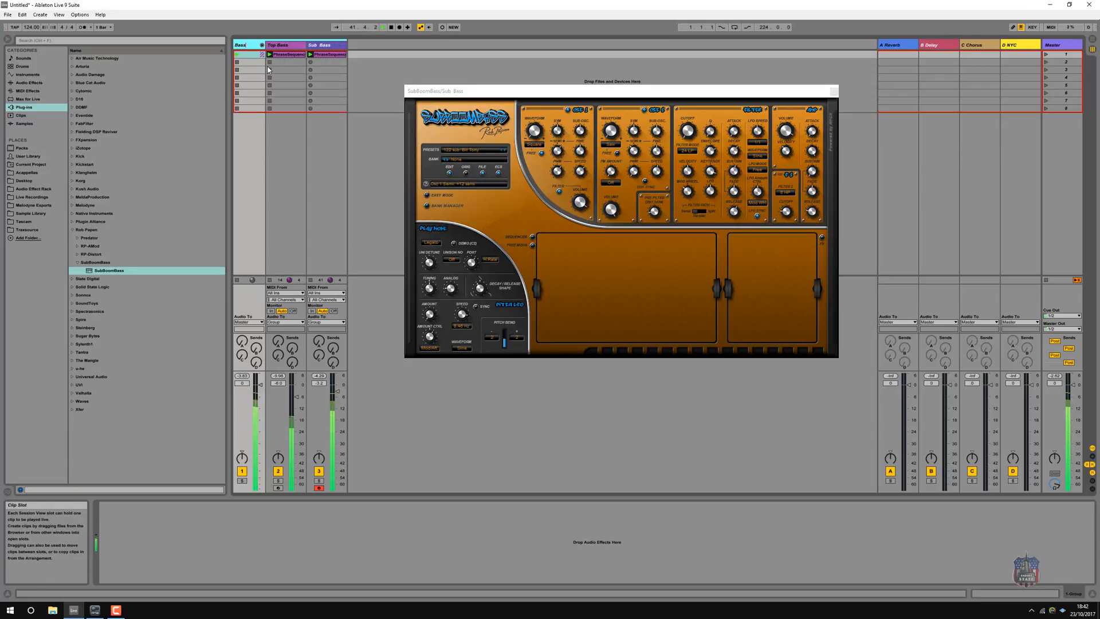
{"action": "key", "text": "Return"}
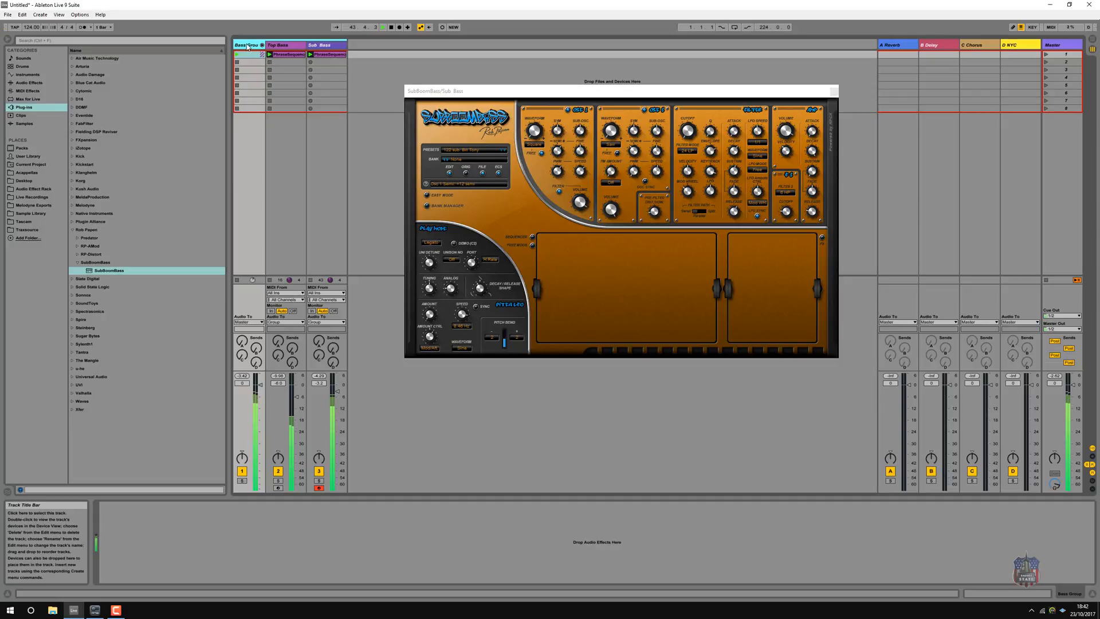
- Close the SubBoomBass window and widen the group track so its full name fits
{"action": "left_click", "coordinate": [835, 91]}
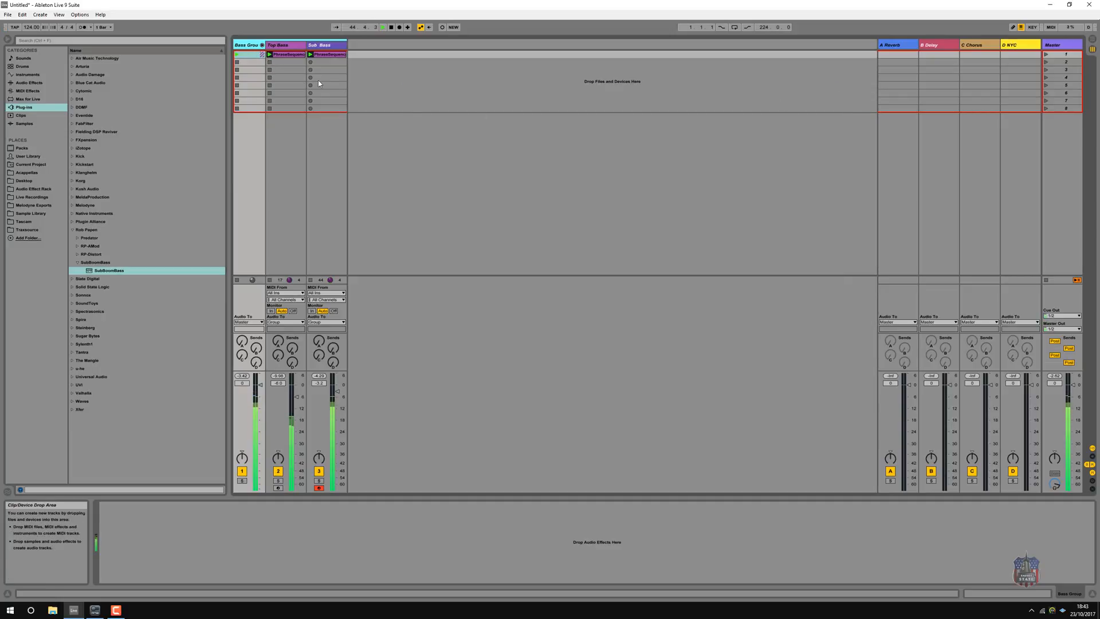
{"action": "left_click", "coordinate": [266, 45]}
{"action": "left_click", "coordinate": [264, 45]}
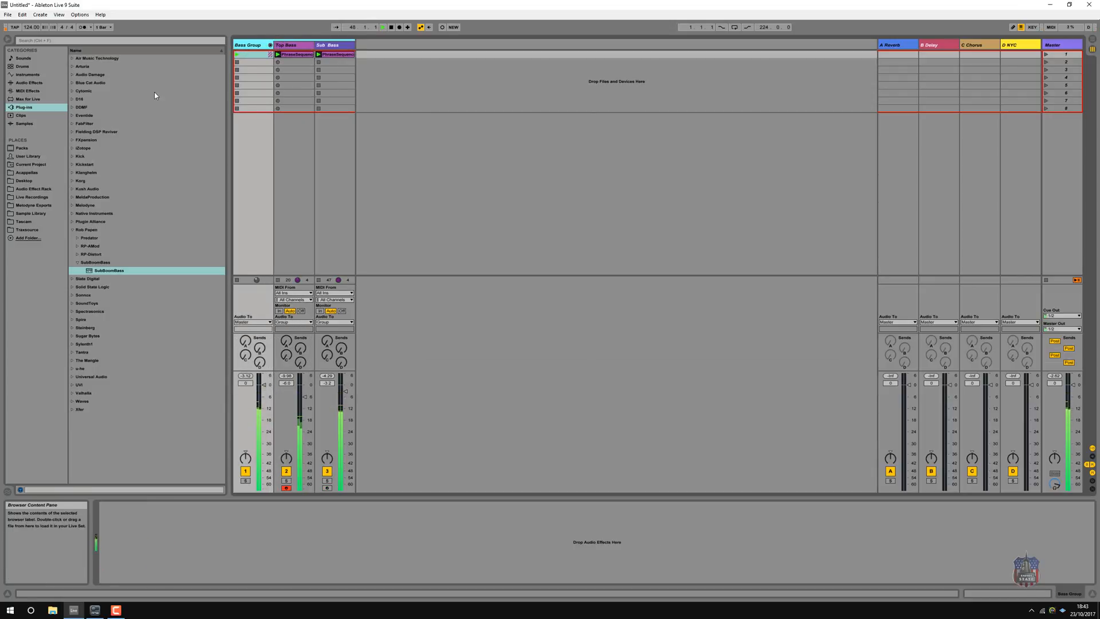
- Load MeldaProduction's MBassador plug-in onto the Bass Group track
{"action": "left_click", "coordinate": [72, 197]}
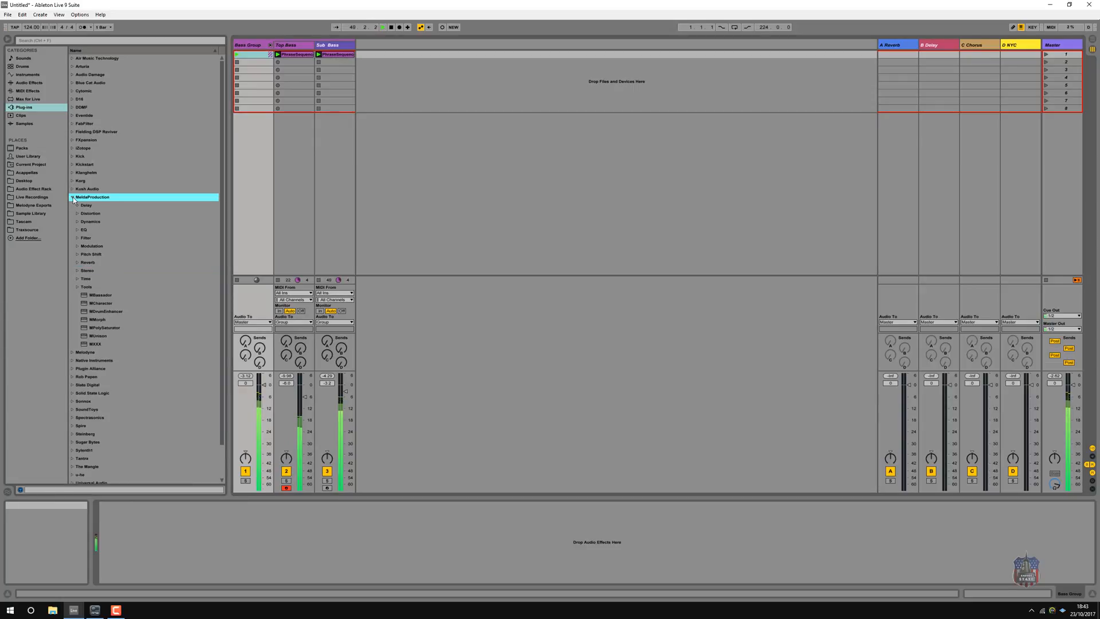
{"action": "left_click", "coordinate": [105, 295]}
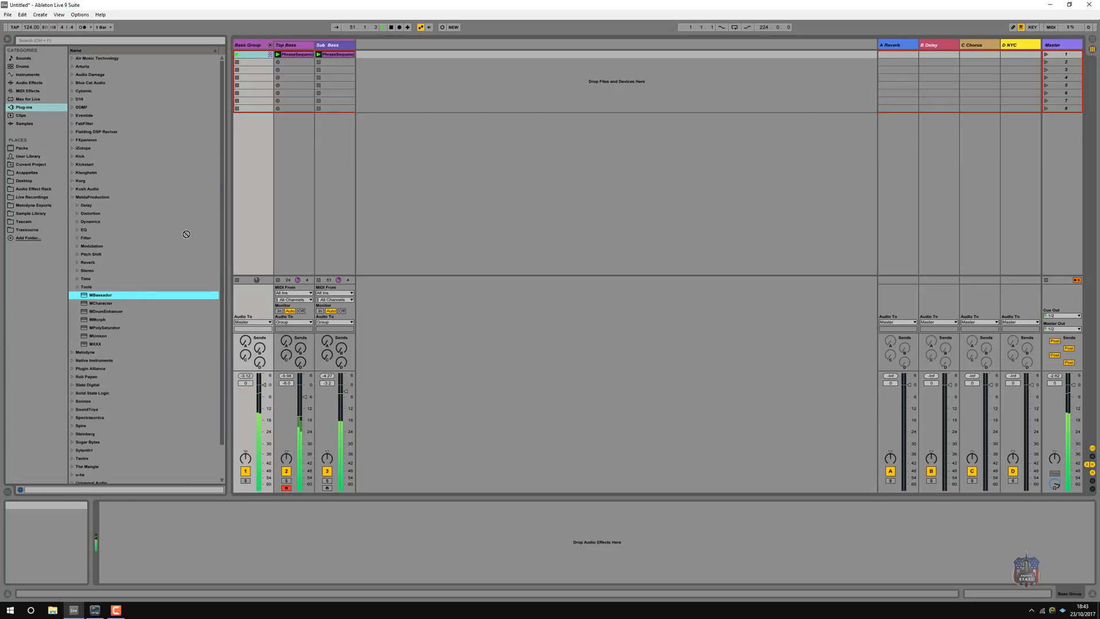
{"action": "left_click_drag", "start_coordinate": [261, 50], "coordinate": [258, 45]}
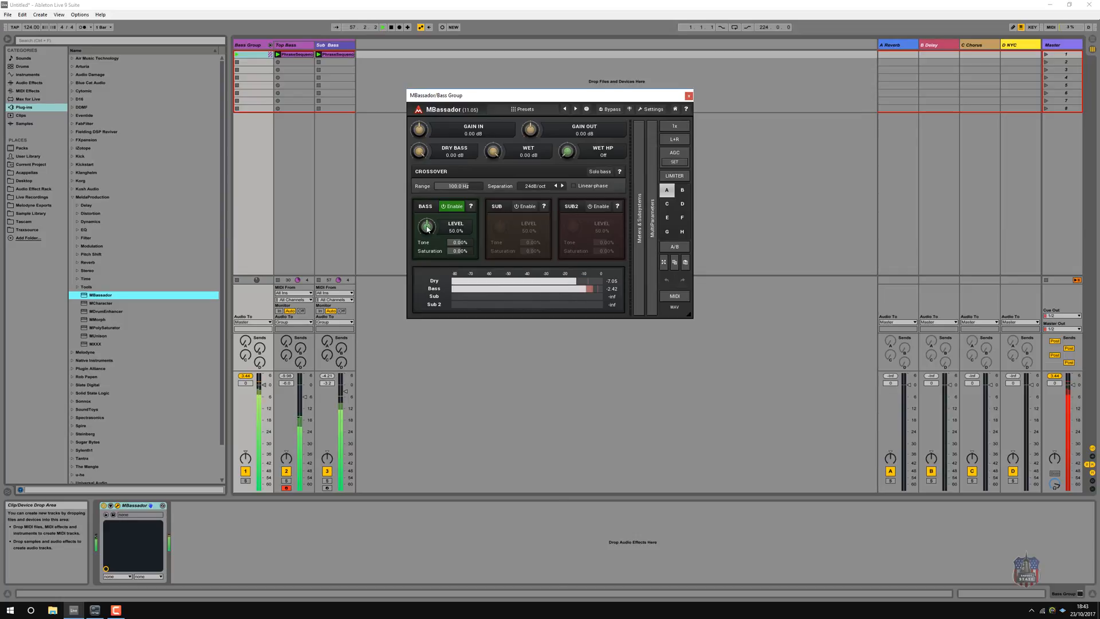
- Set MBassador's Bass level to 33.0% and saturation to 14.8%, comparing the sound with the Bass section disabled
{"action": "left_click_drag", "start_coordinate": [428, 229], "coordinate": [428, 229]}
{"action": "left_click", "coordinate": [454, 208]}
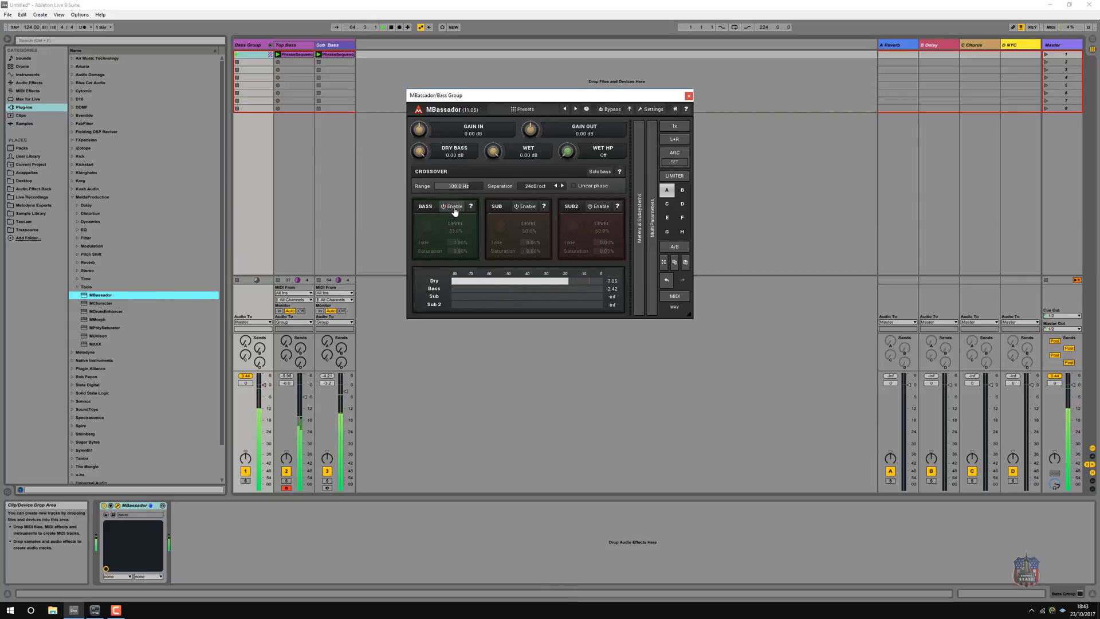
{"action": "left_click", "coordinate": [454, 209]}
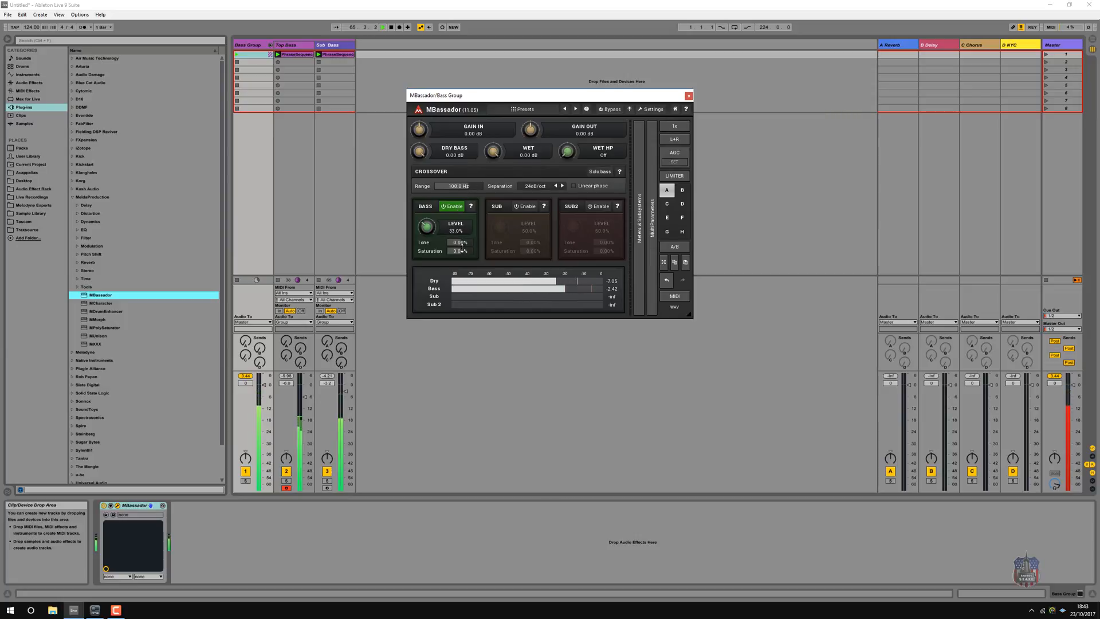
{"action": "left_click_drag", "start_coordinate": [460, 251], "coordinate": [462, 251]}
{"action": "left_click_drag", "start_coordinate": [420, 130], "coordinate": [420, 130]}
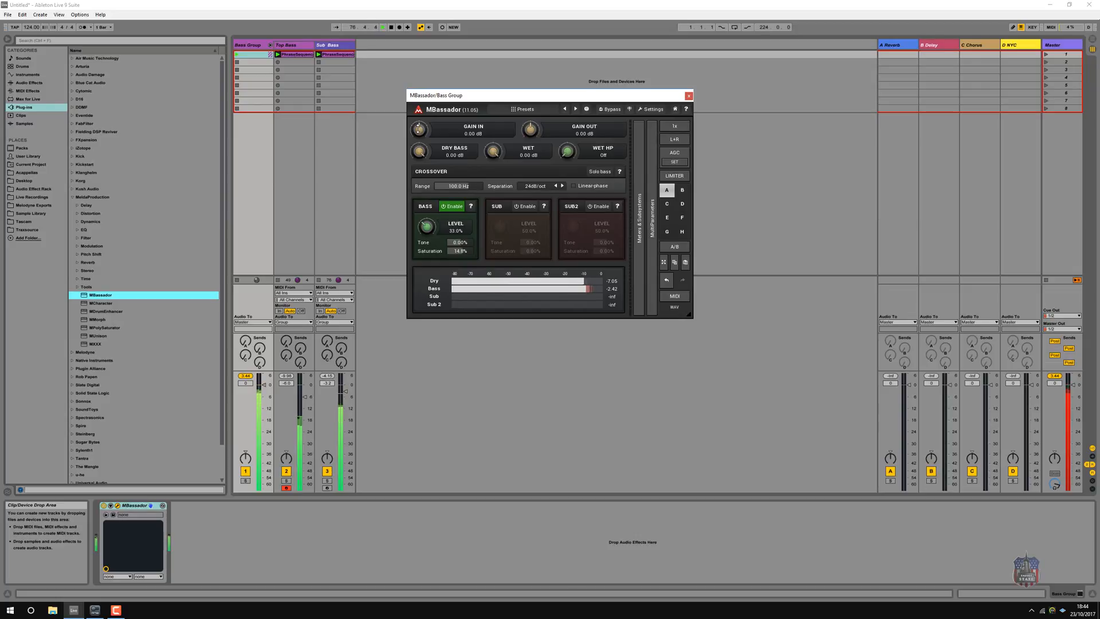
- Audition MBassador's Sub and Sub2 sections by enabling each one briefly and disabling it again
{"action": "left_click", "coordinate": [525, 208]}
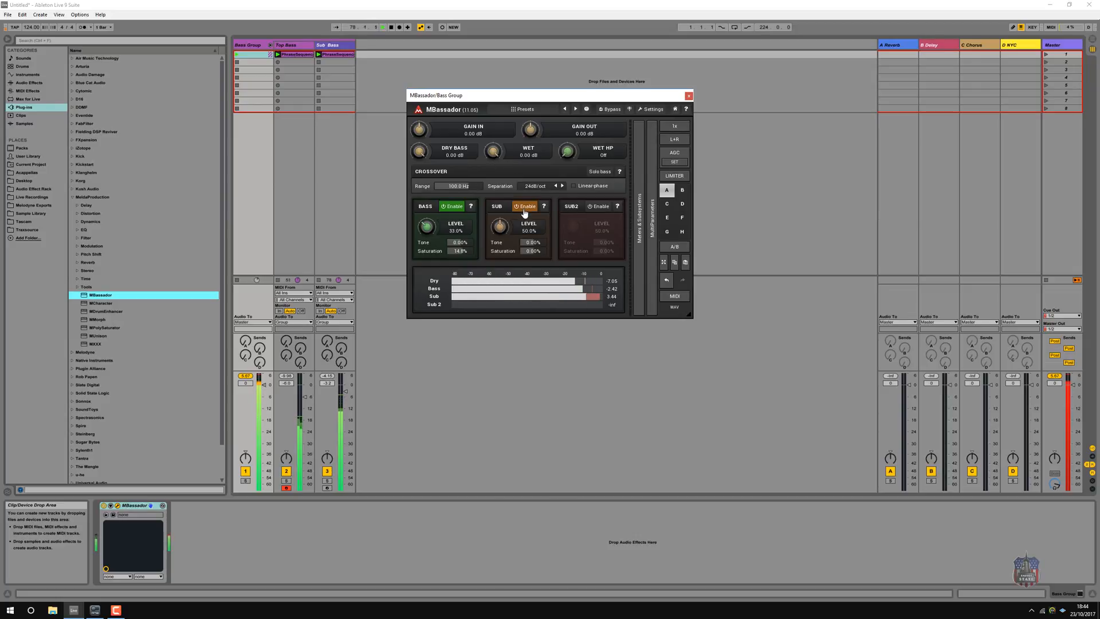
{"action": "left_click", "coordinate": [525, 209]}
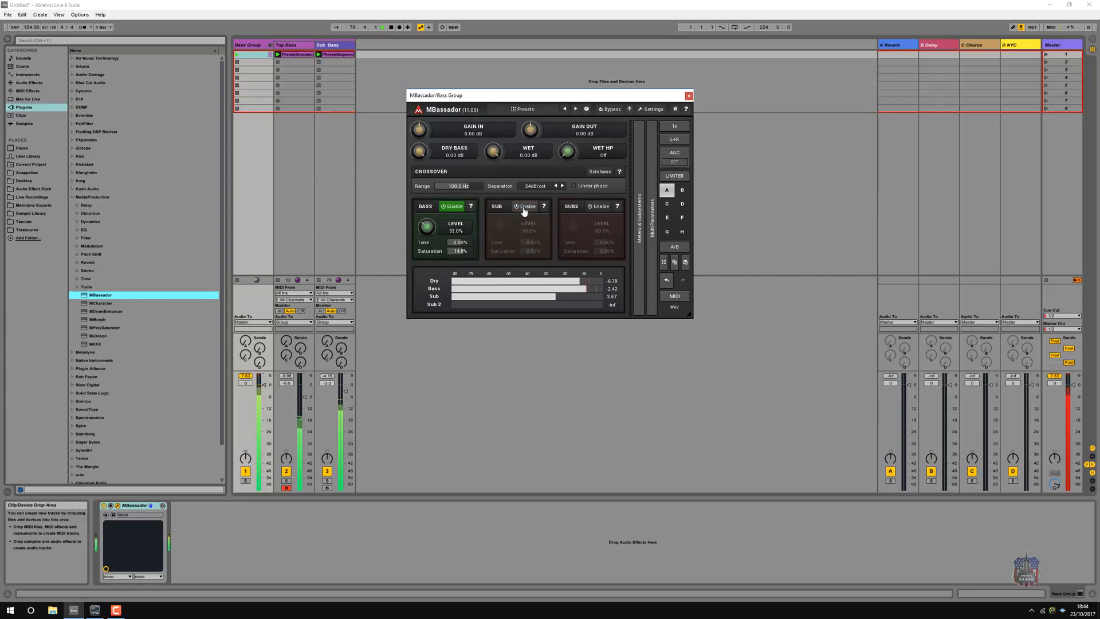
{"action": "left_click", "coordinate": [601, 207]}
{"action": "left_click", "coordinate": [603, 208]}
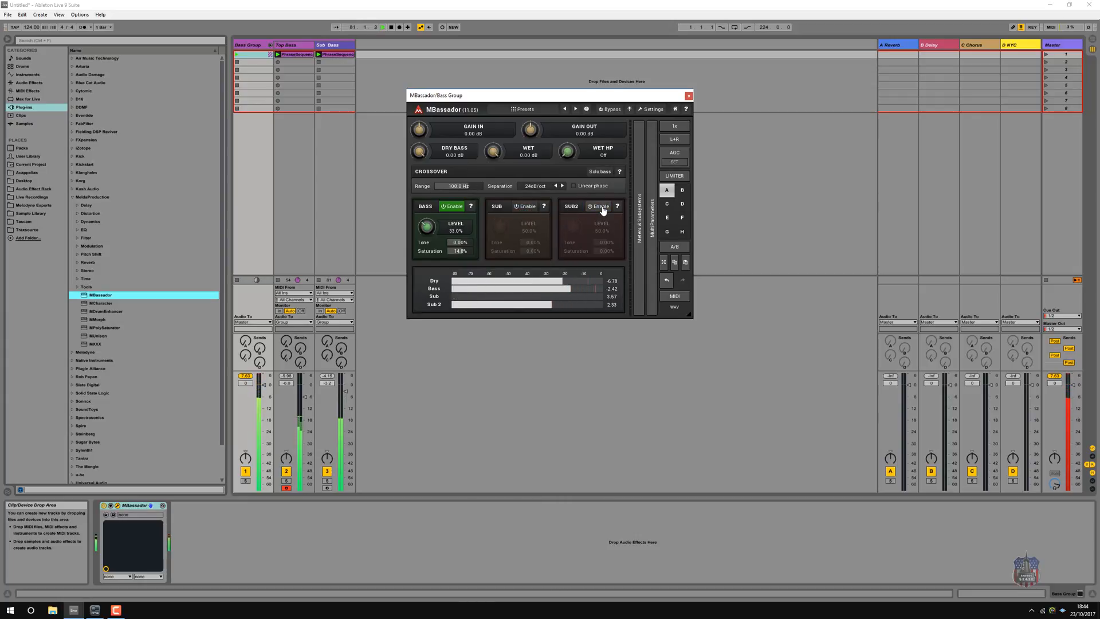
- Enable MBassador's limiter, close its window and lower the Bass Group track volume to about -0.8 dB
{"action": "left_click", "coordinate": [673, 178]}
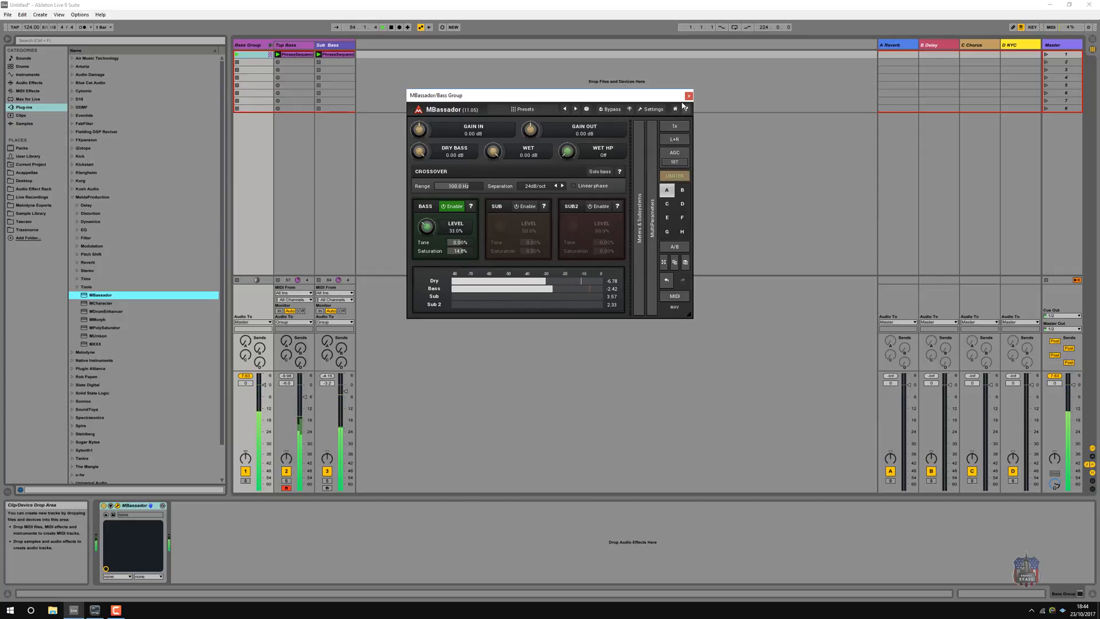
{"action": "left_click", "coordinate": [689, 96]}
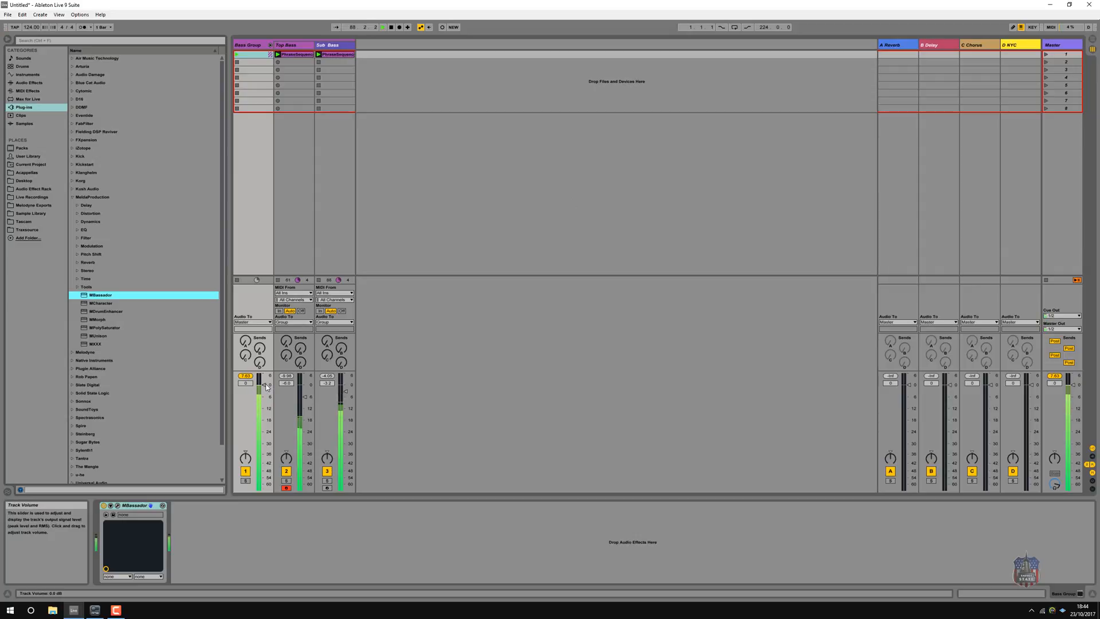
{"action": "left_click_drag", "start_coordinate": [266, 387], "coordinate": [266, 389]}
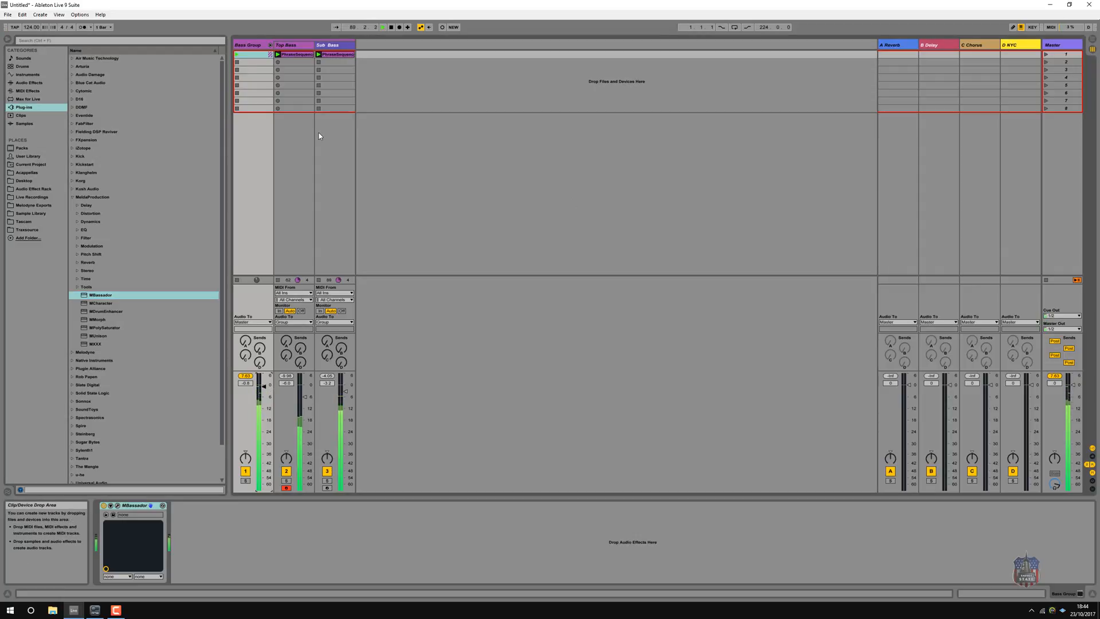